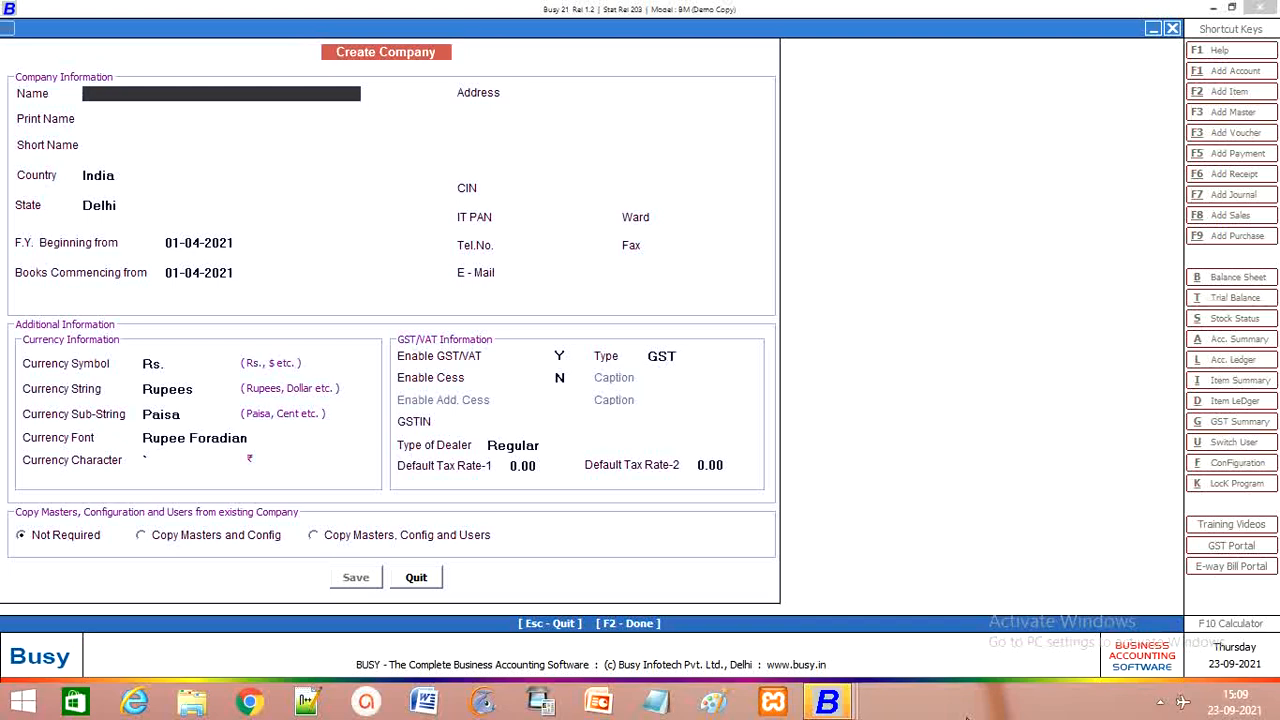
Step: Abandon the Create Company form, exit BUSY and dismiss the demo-mode security notice
key(Escape)
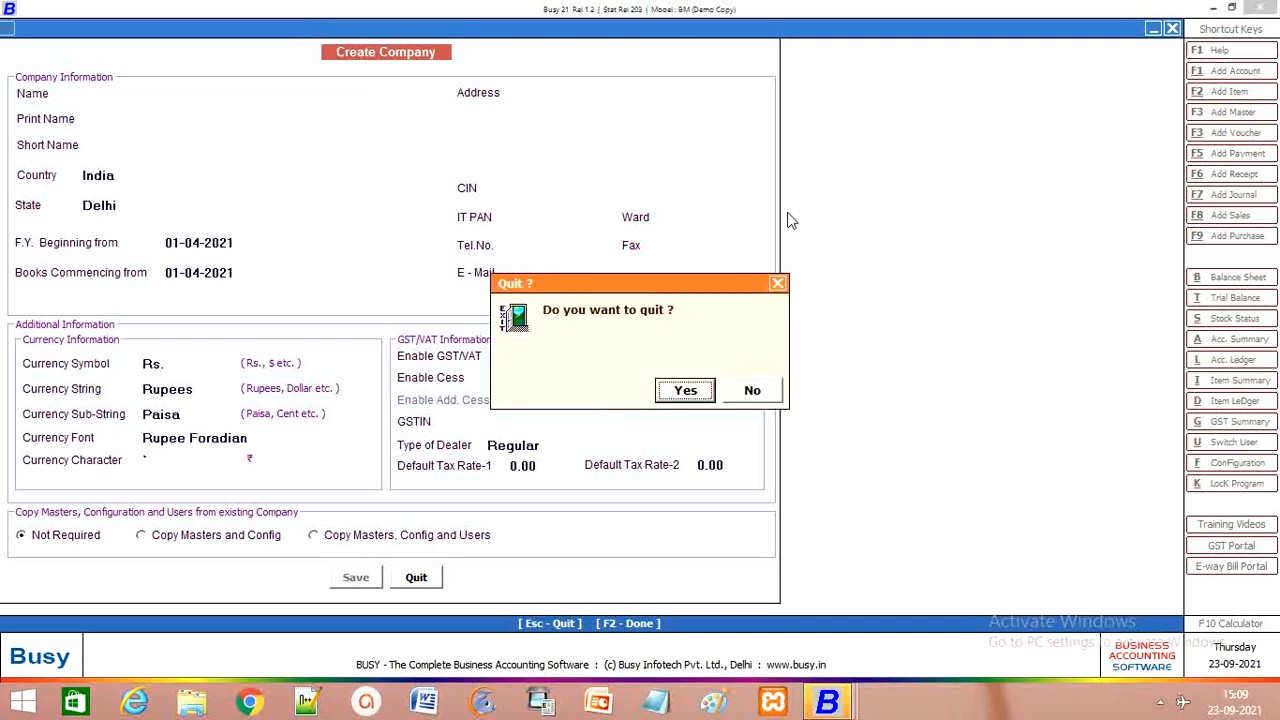
click(681, 393)
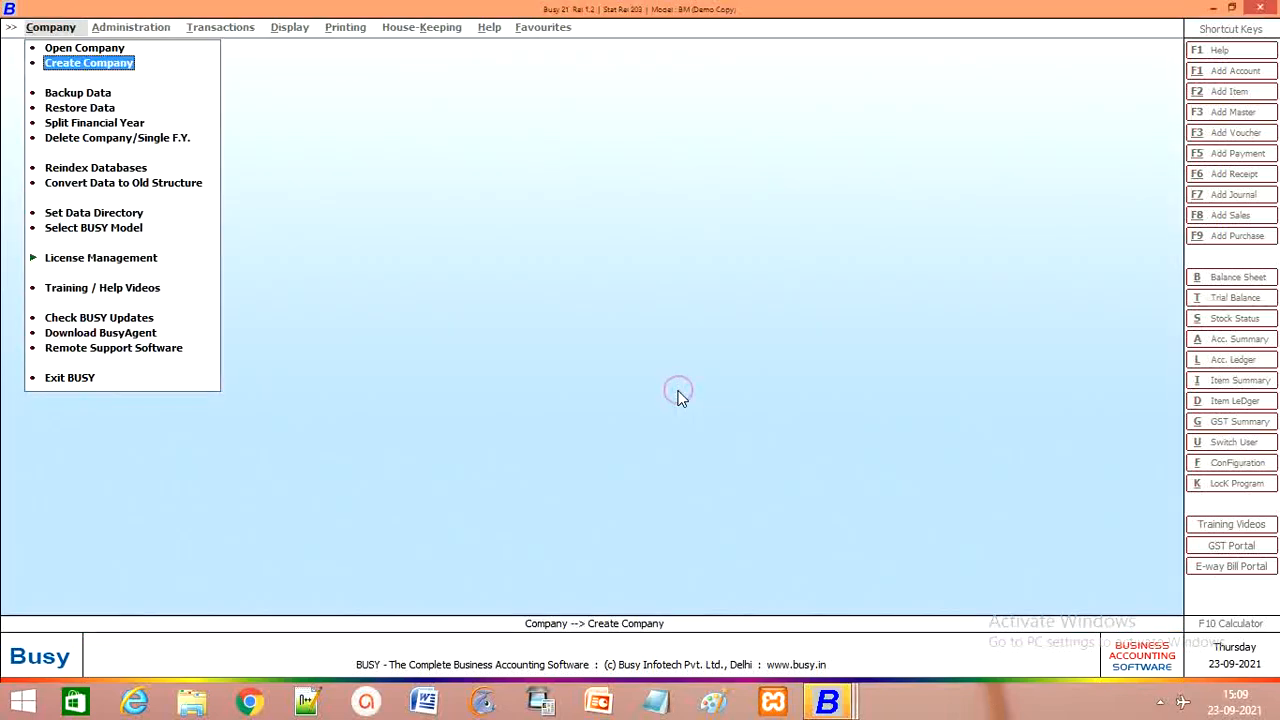
key(Escape)
key(Escape)
click(688, 391)
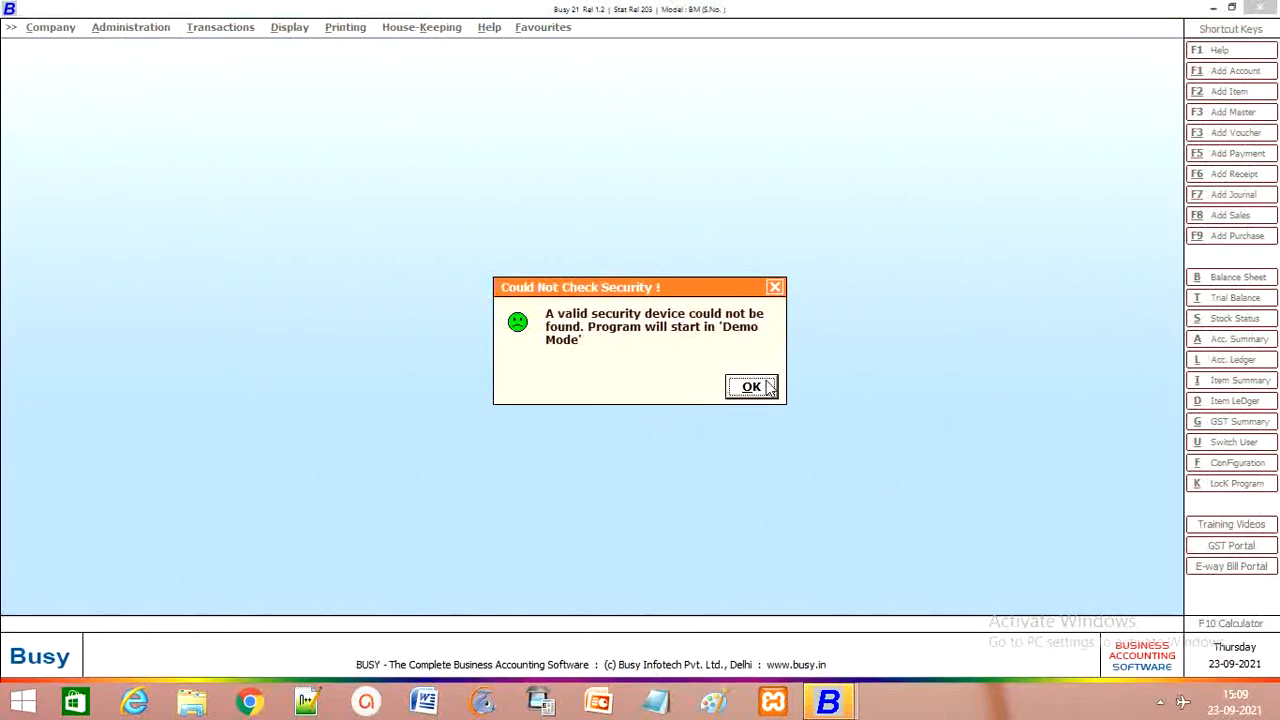
click(758, 385)
Step: Exit BUSY again, dismiss the security notice and close the program window
key(Escape)
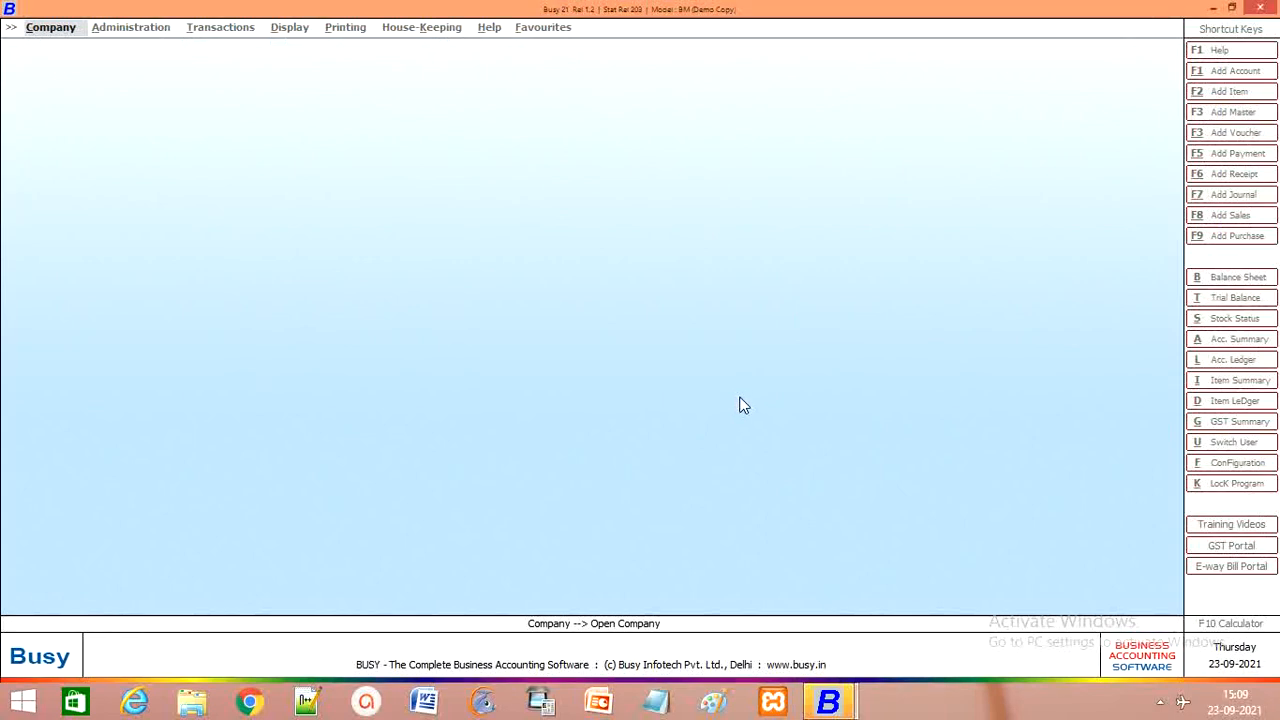
key(Escape)
click(707, 395)
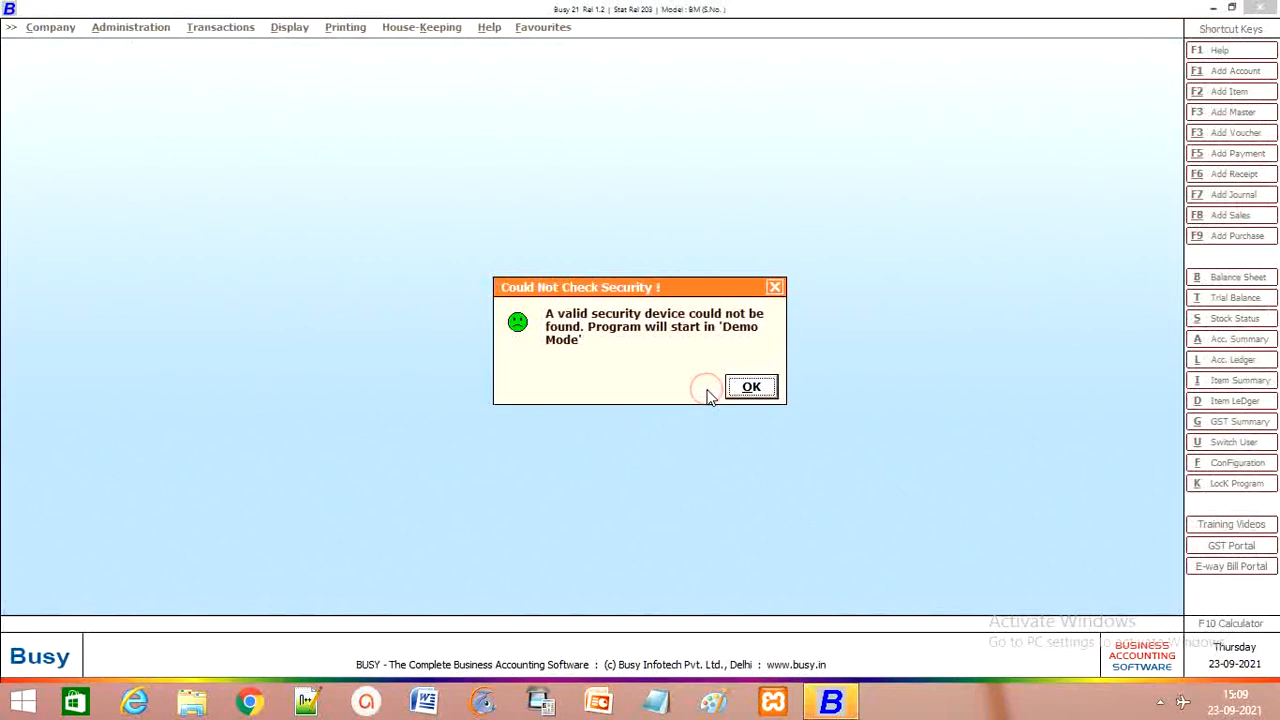
click(748, 390)
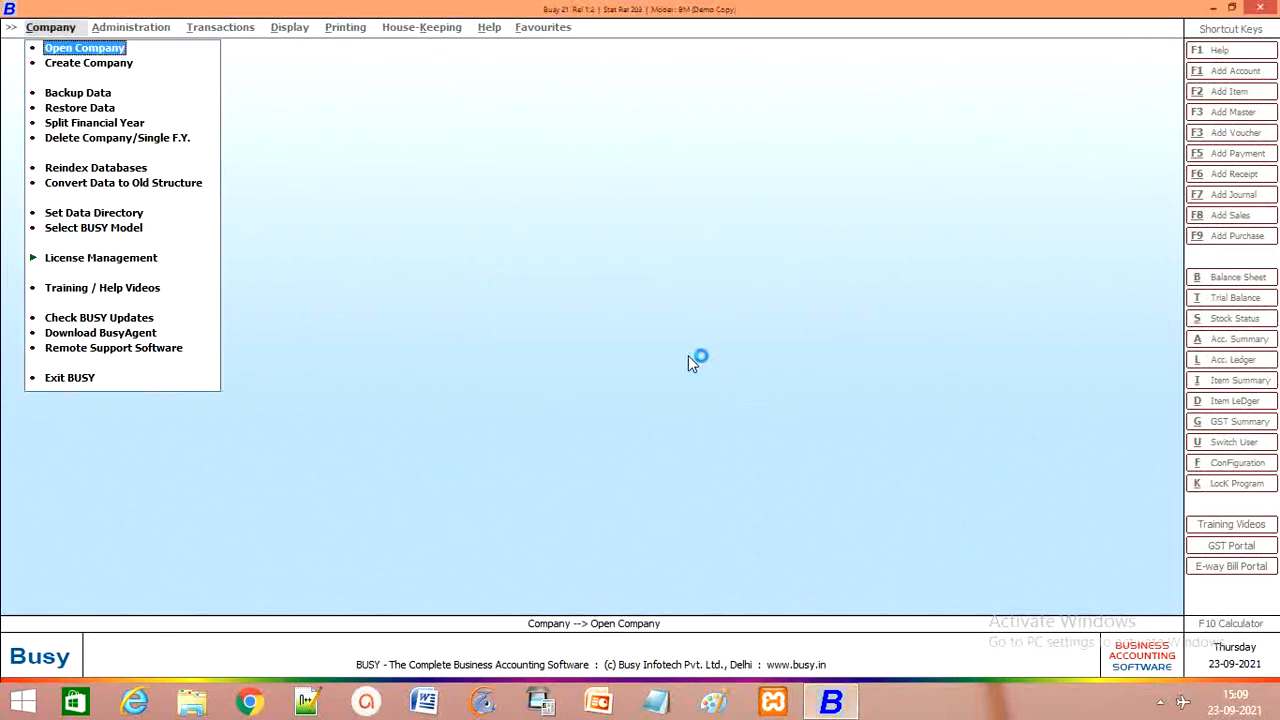
click(1262, 12)
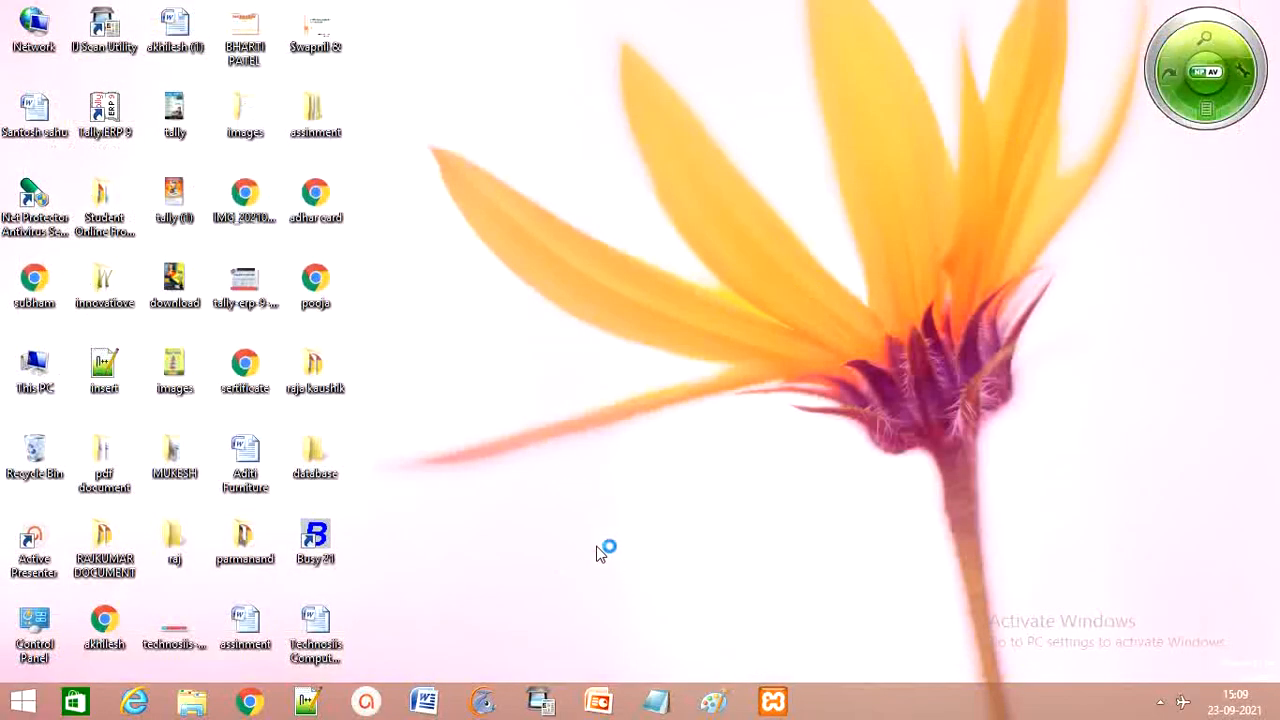
Step: Launch Busy 21 from its desktop shortcut
double_click(318, 548)
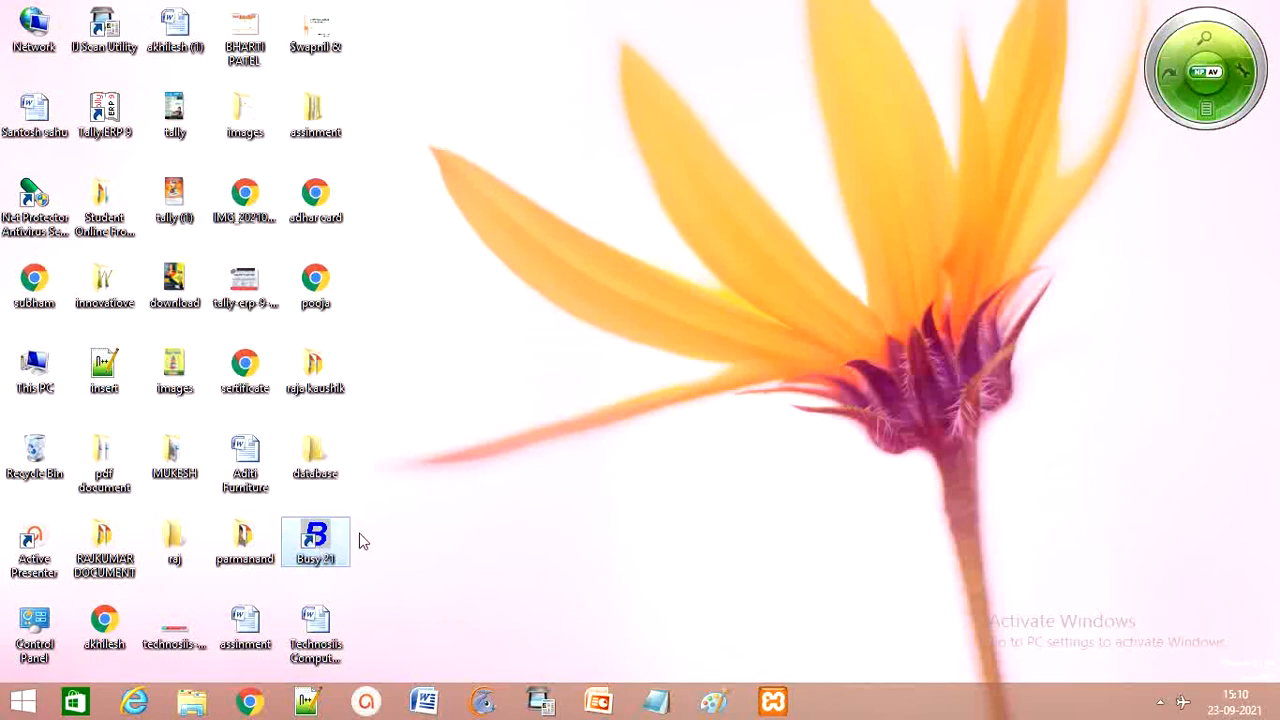
double_click(335, 536)
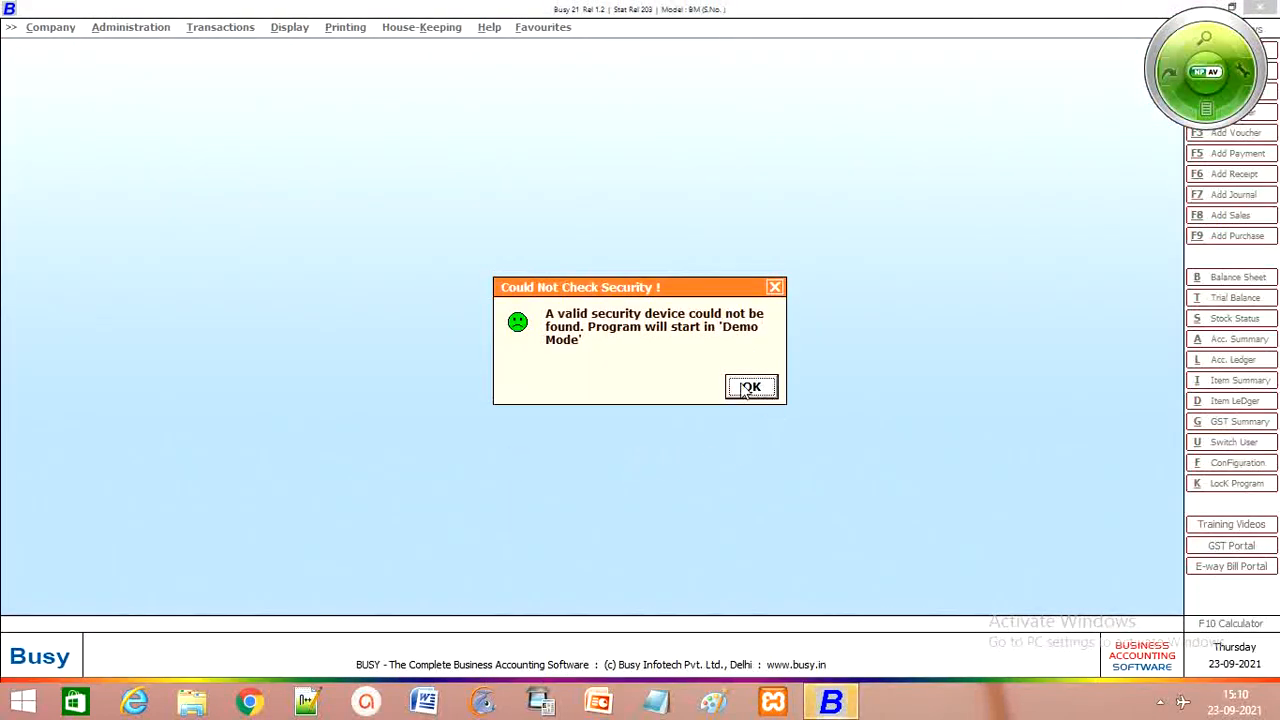
Step: Dismiss the demo-mode security notice and choose Create Company
click(741, 383)
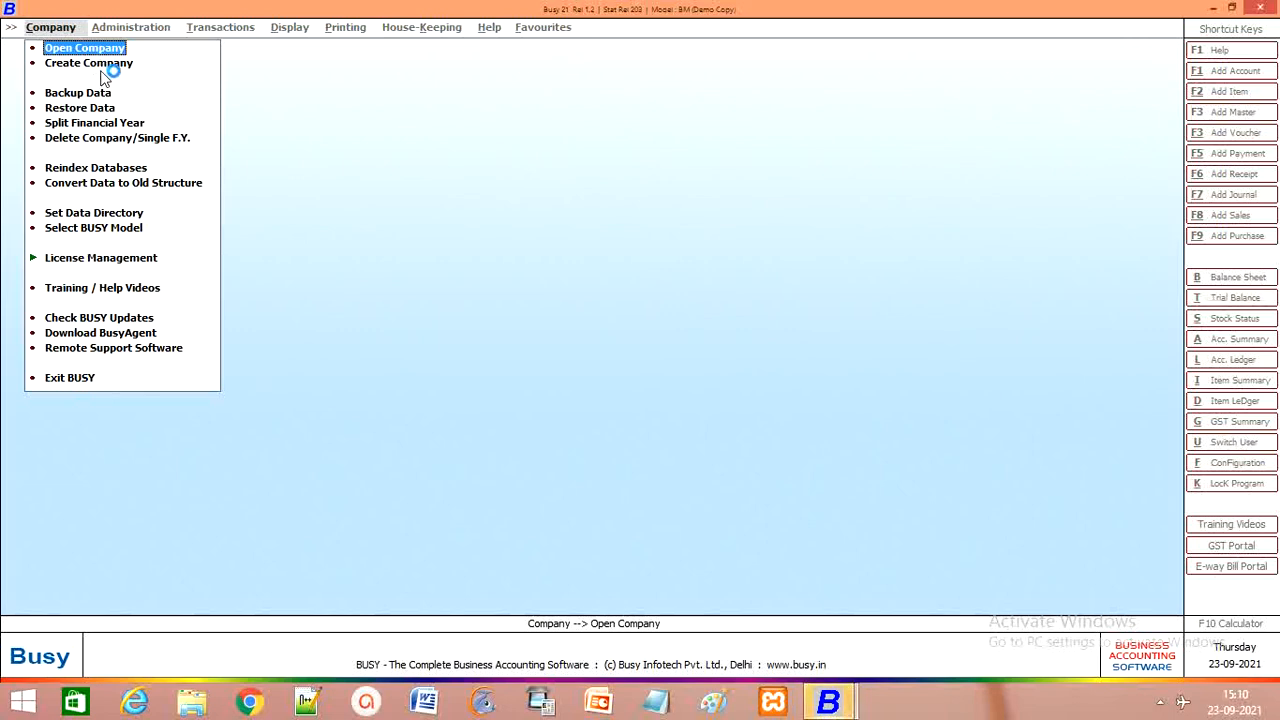
key(Down)
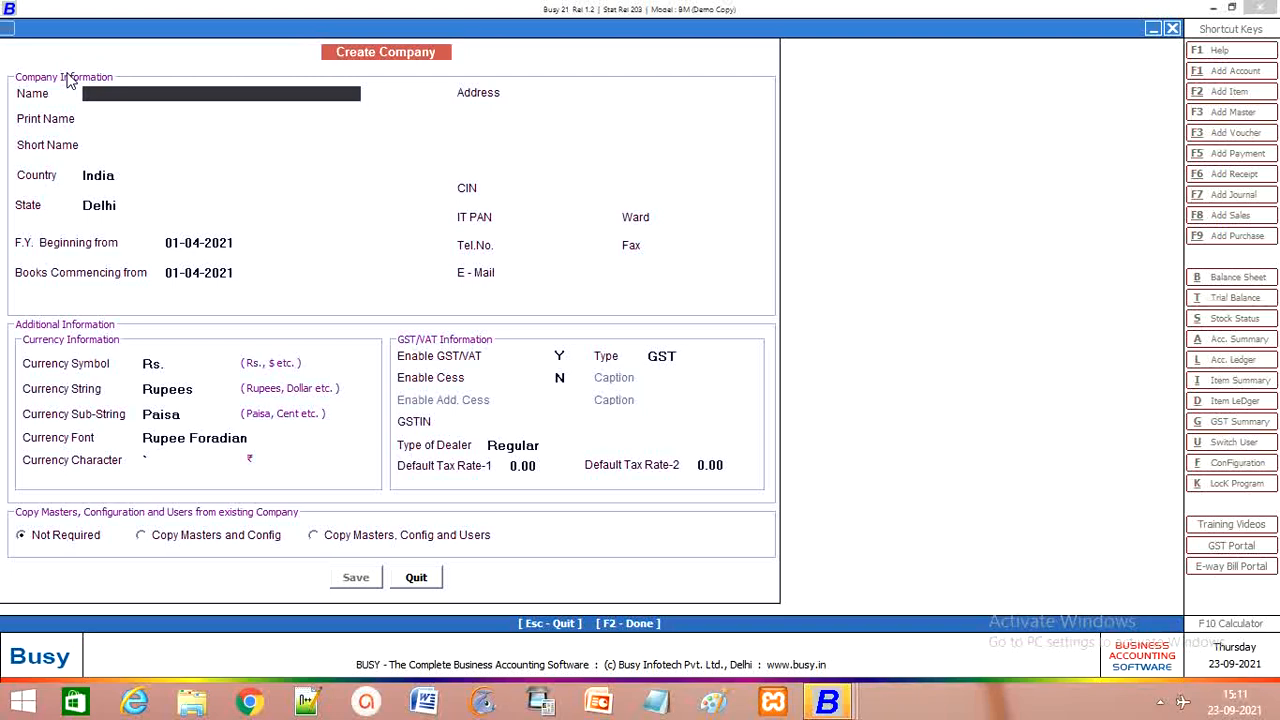
Step: Enter the company name 'Raj Traders Pvt. Ltd'
text(Raj Traders Pvt)
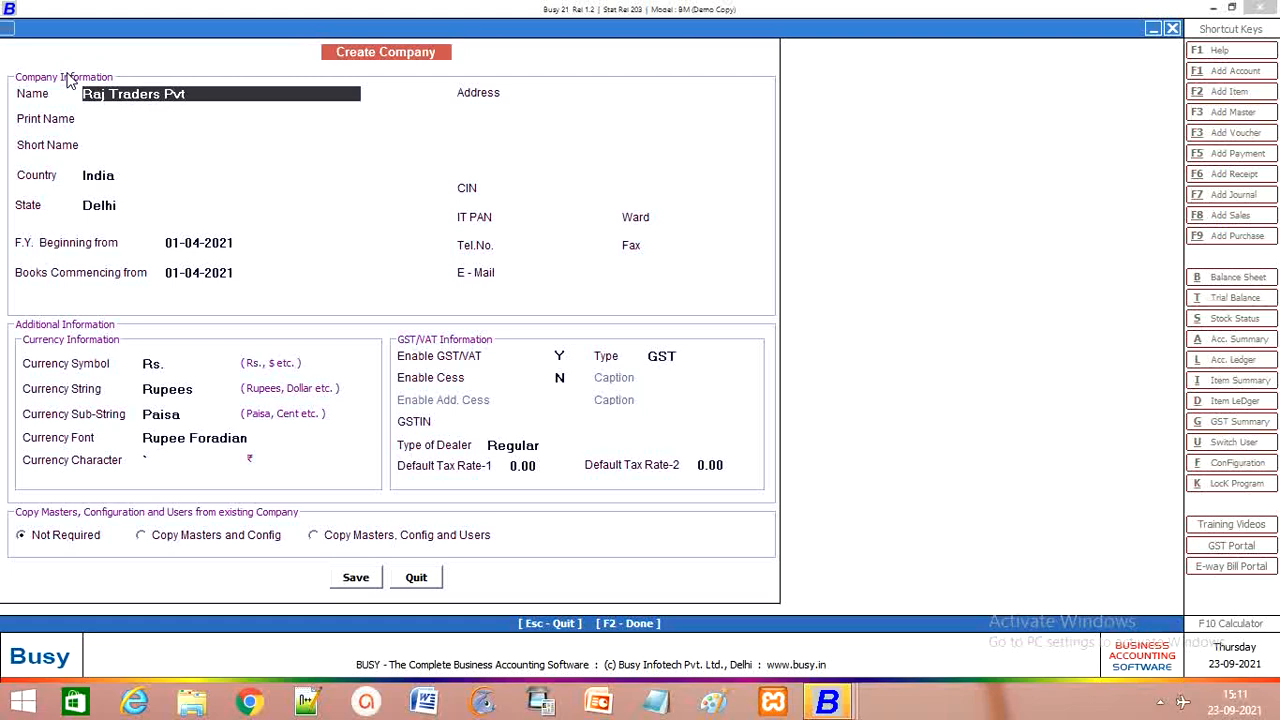
text(. Ltd)
key(Return)
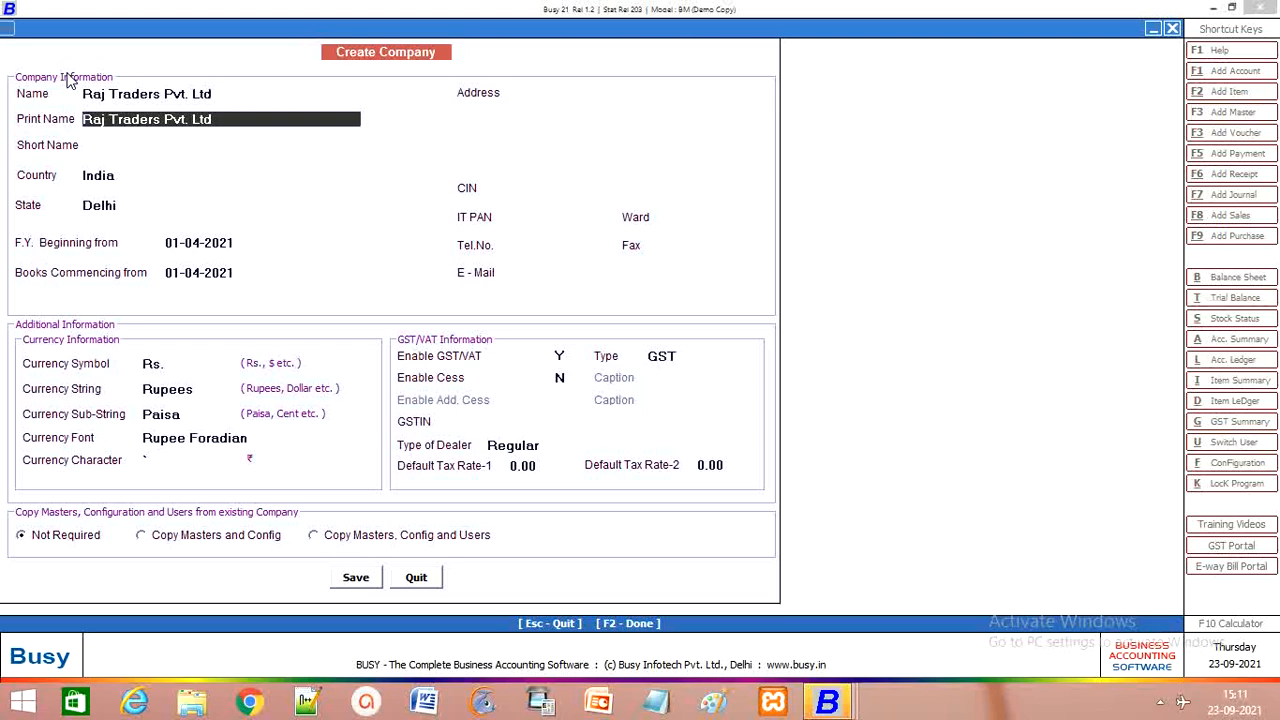
Step: Replace the auto-filled print name with 'Raj Digital Computer Academy'
key(Up)
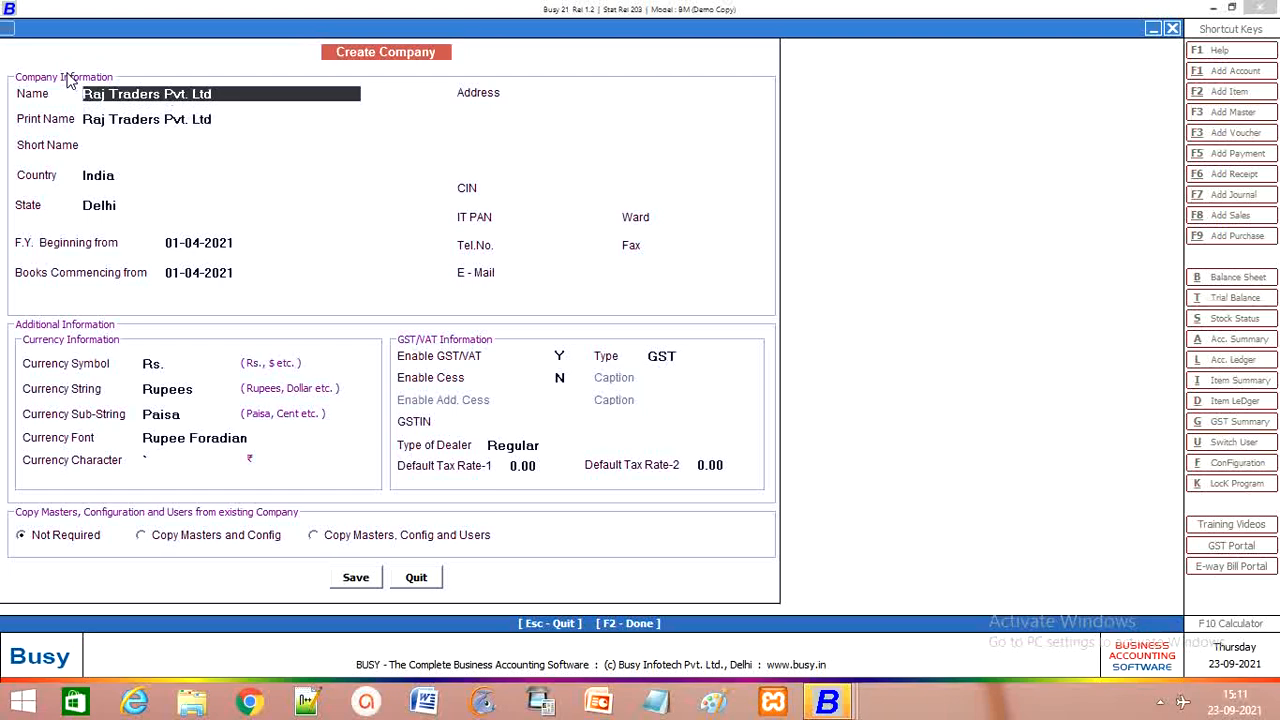
key(Return)
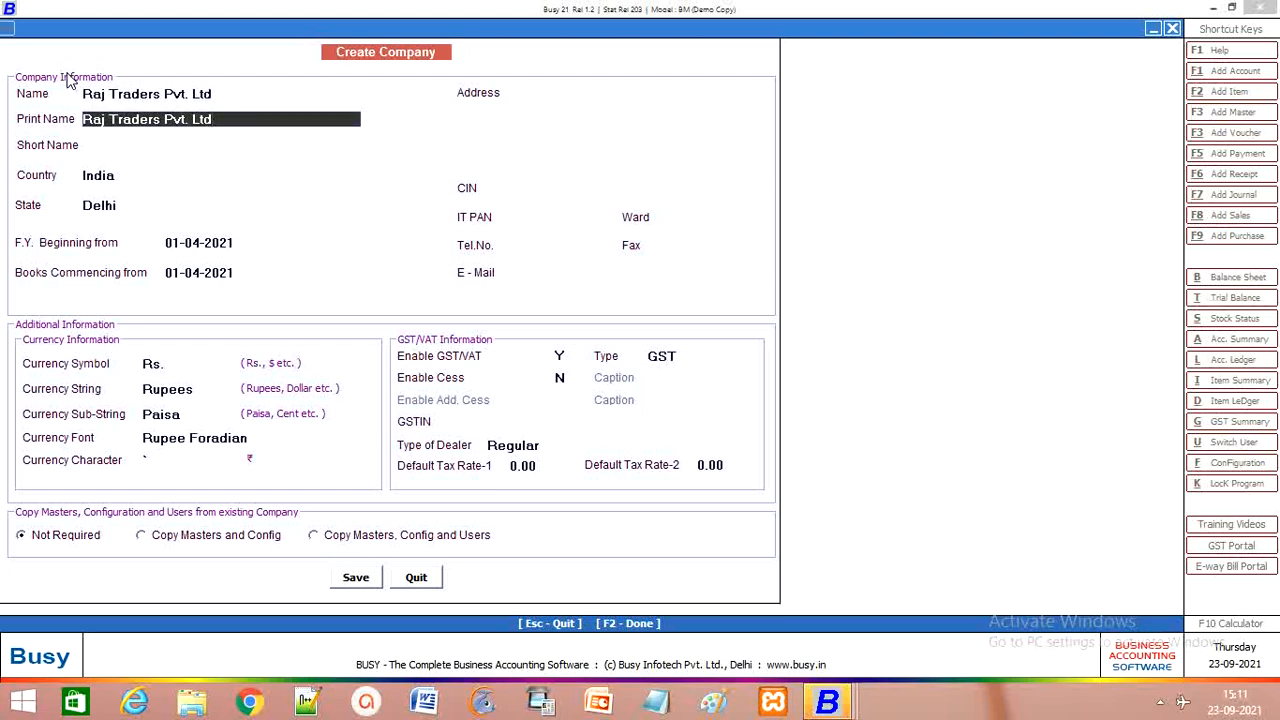
key(BackSpace)
key(BackSpace)
key(BackSpace)
key(BackSpace)
key(BackSpace)
key(BackSpace)
key(BackSpace)
key(BackSpace)
key(BackSpace)
key(BackSpace)
key(BackSpace)
key(BackSpace)
key(BackSpace)
key(BackSpace)
key(BackSpace)
key(BackSpace)
key(BackSpace)
key(BackSpace)
key(BackSpace)
key(BackSpace)
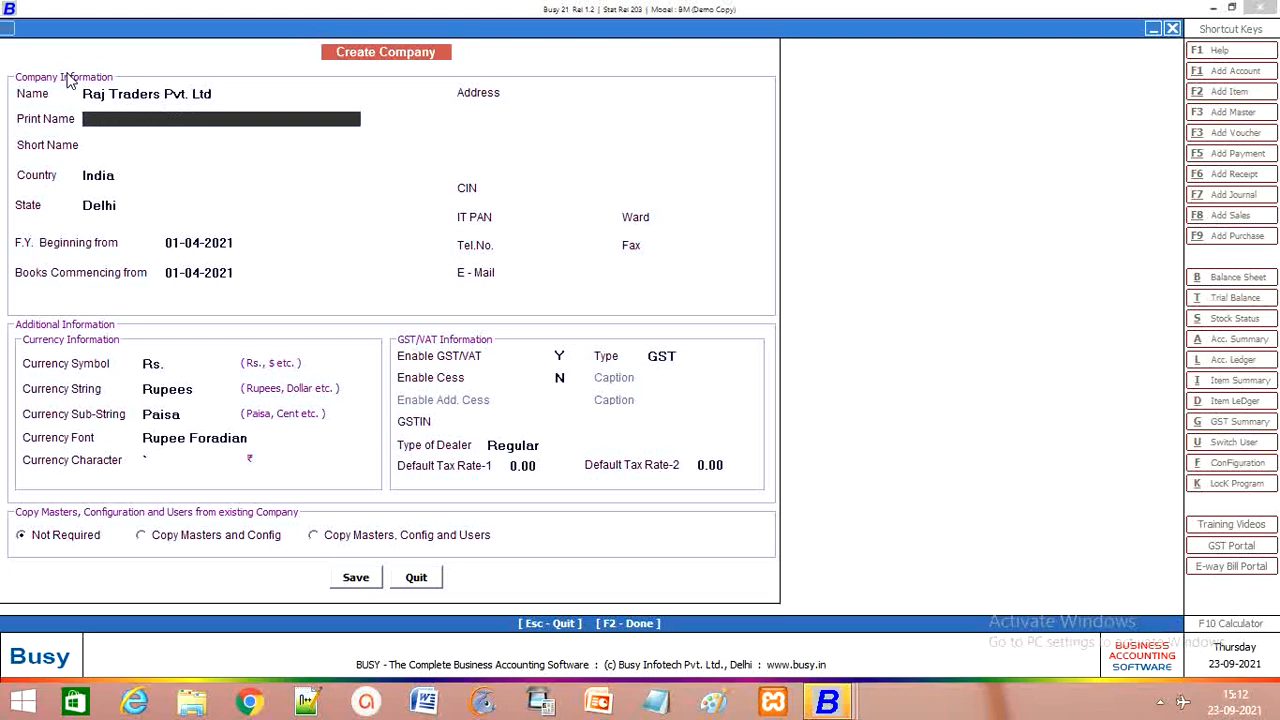
text(Raj Digital Computer)
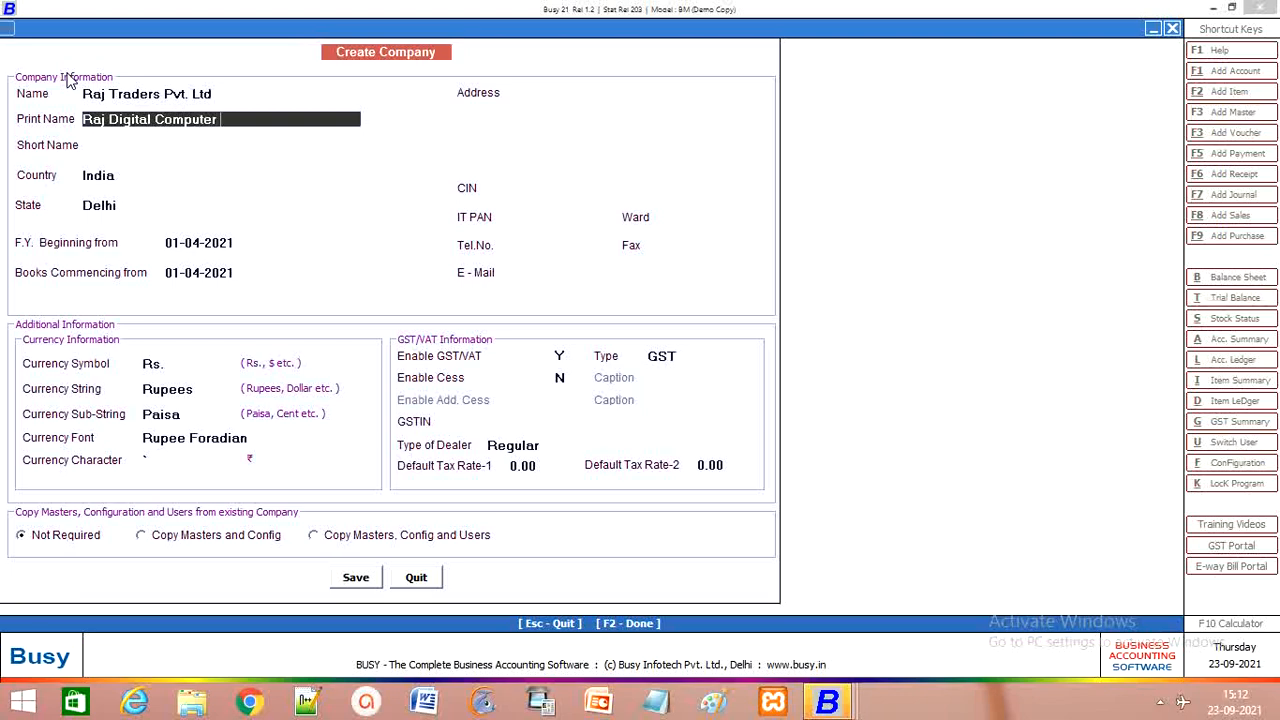
text( Academy)
key(Return)
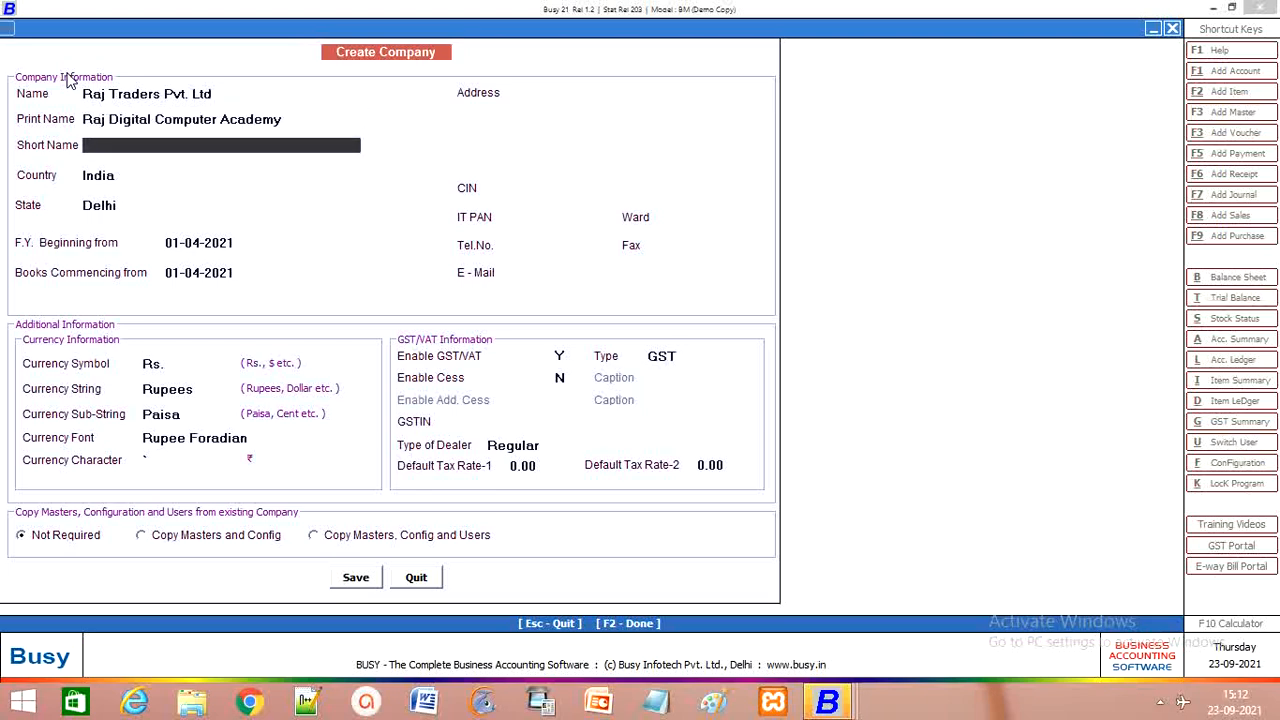
Step: Set short name RDCA, keep country India and pick state Chhattisgarh
text(RDCA)
key(Return)
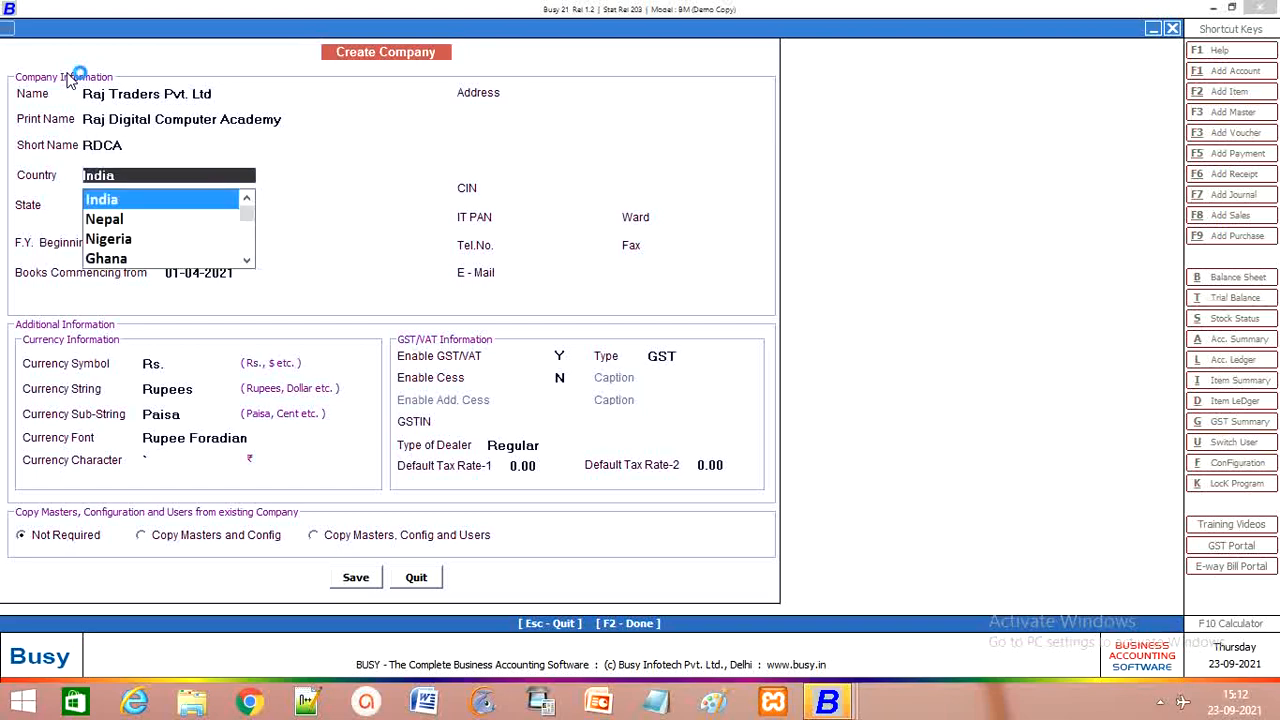
key(Return)
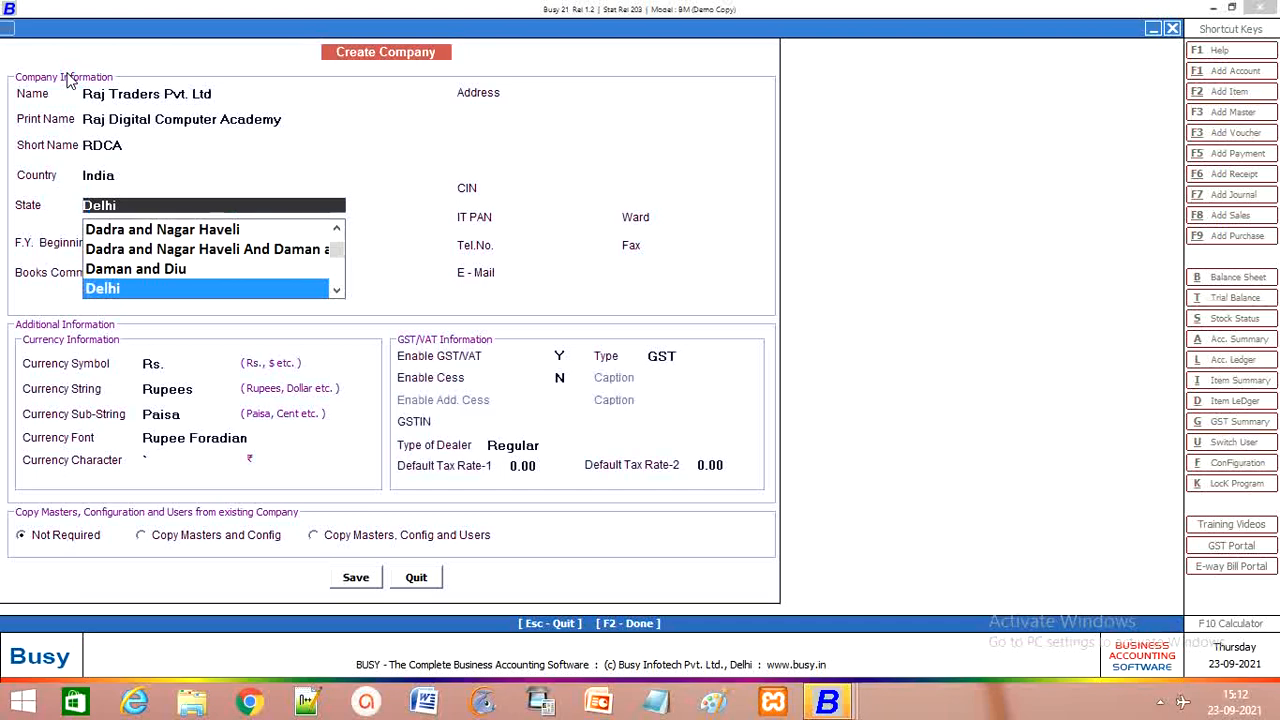
text(ch)
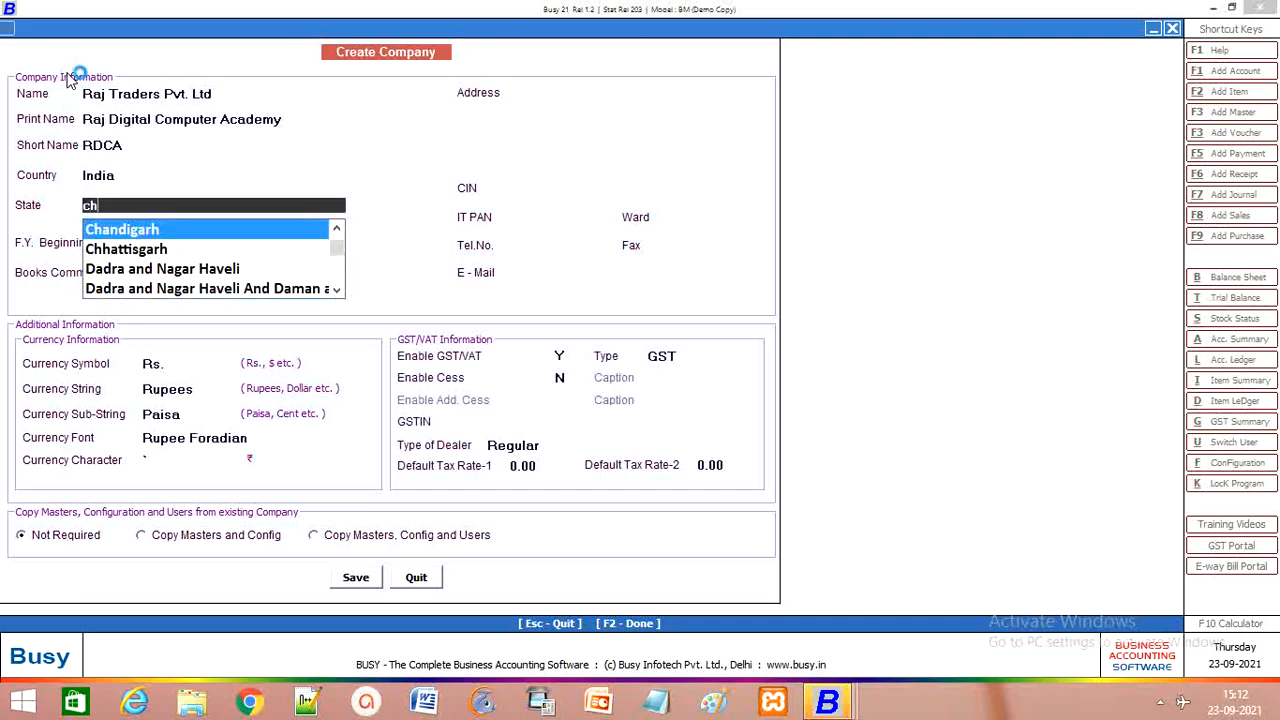
key(Down)
key(Return)
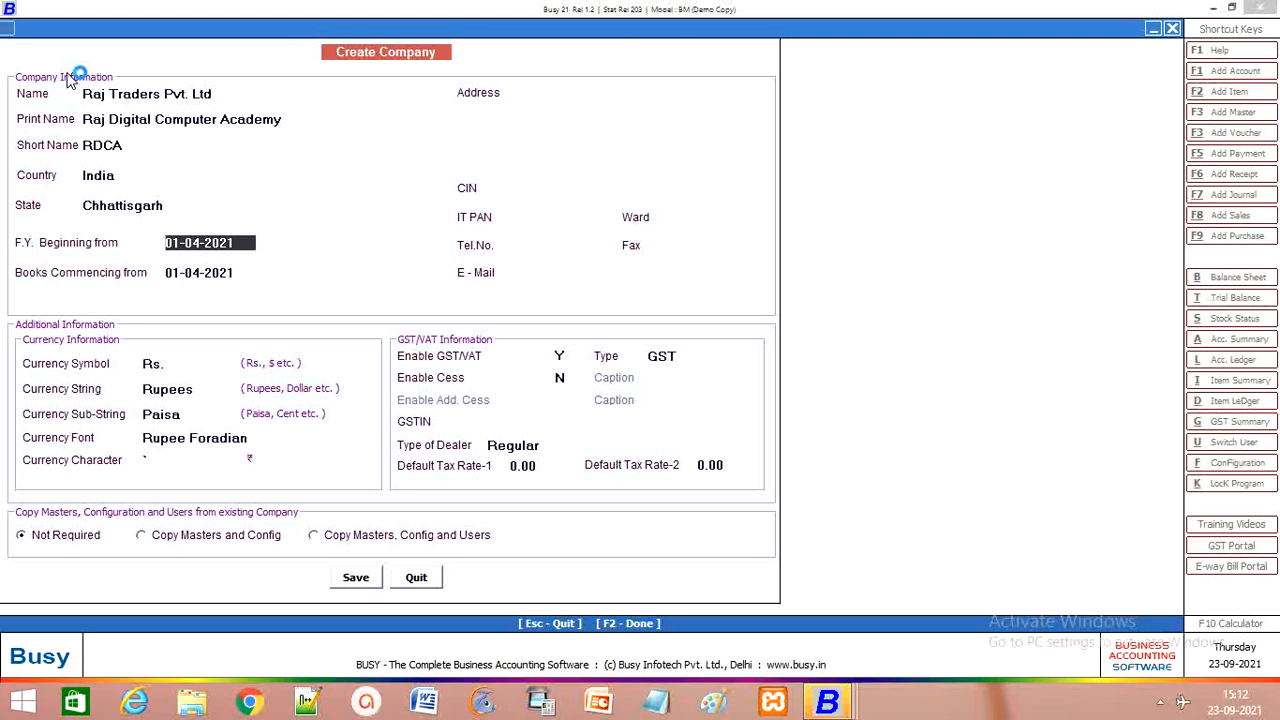
Step: Accept 01-04-2021 for both the financial-year start and books-commencing dates
key(Return)
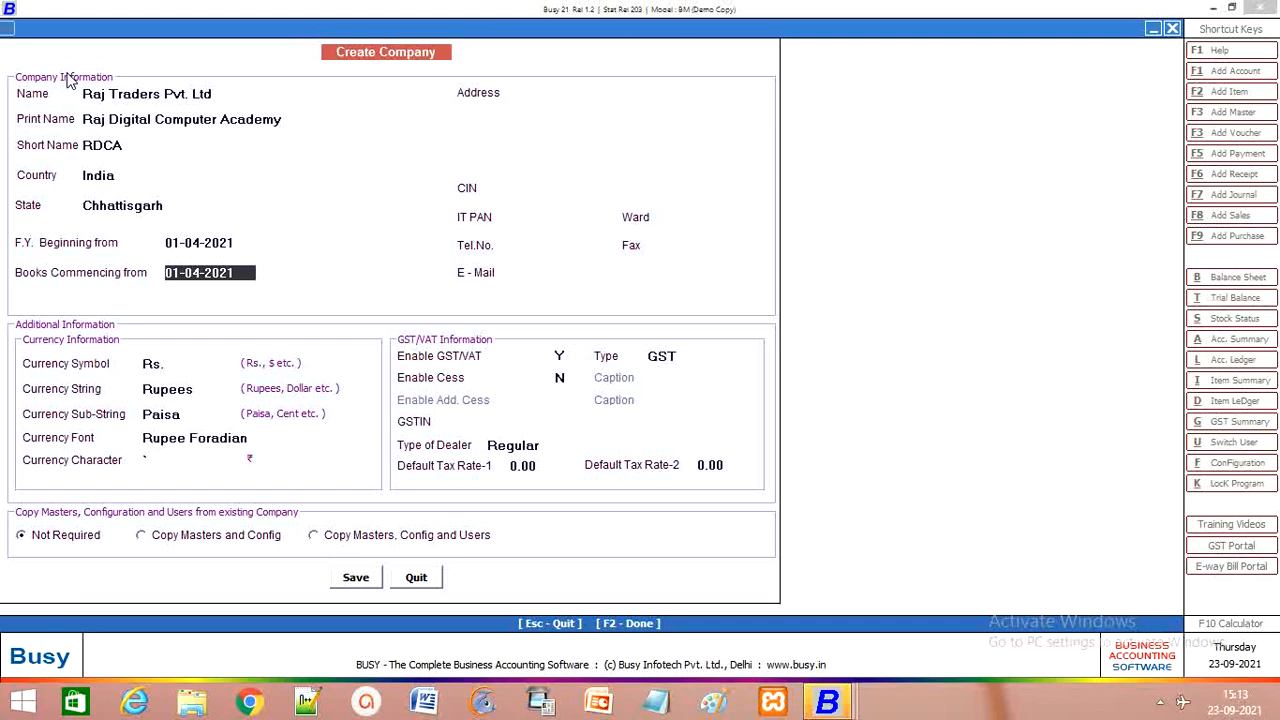
key(Return)
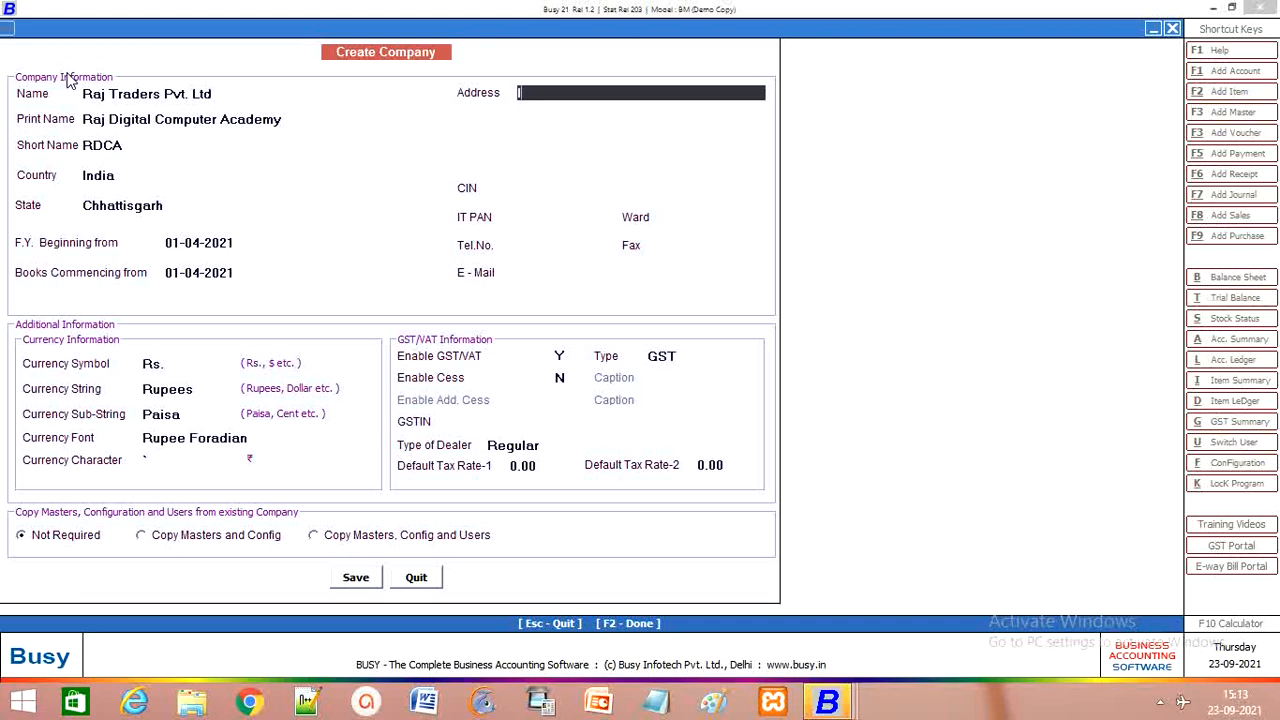
Step: Enter the address 'In front of science college bilaspur', leaving the other address lines blank
text(In front of science coll)
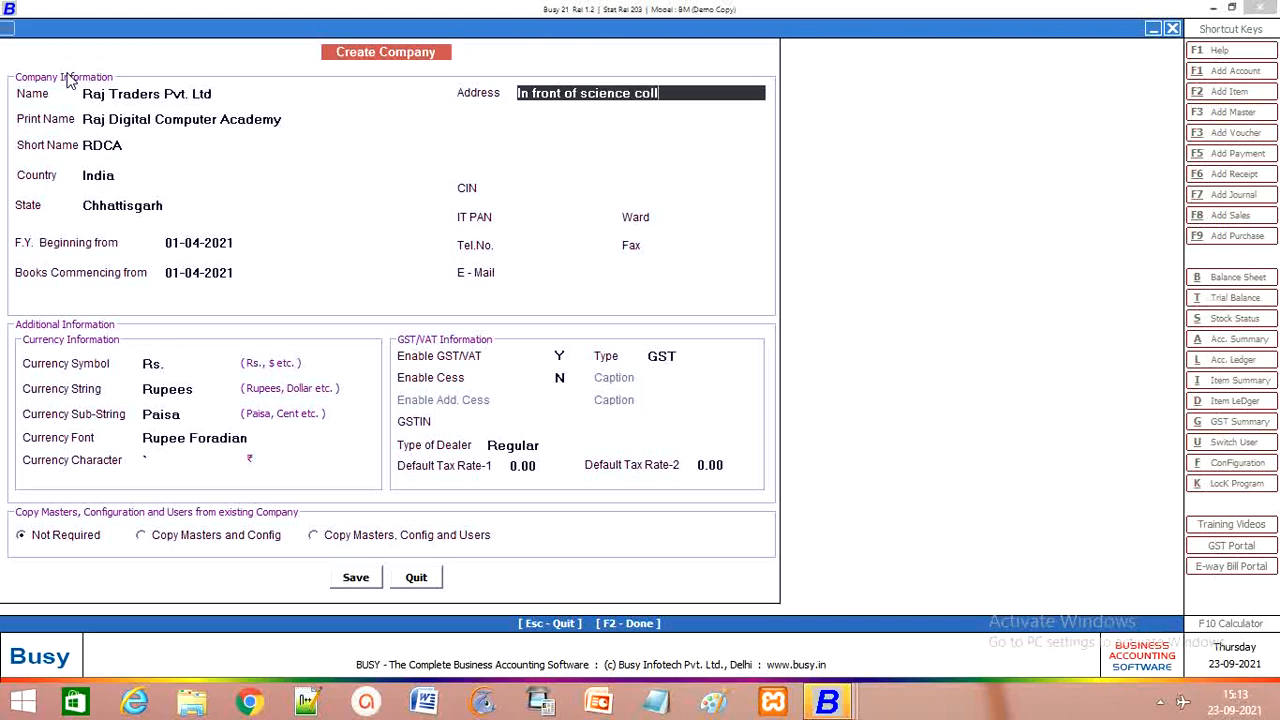
text(ege bilaspur)
key(Return)
key(Return)
key(Return)
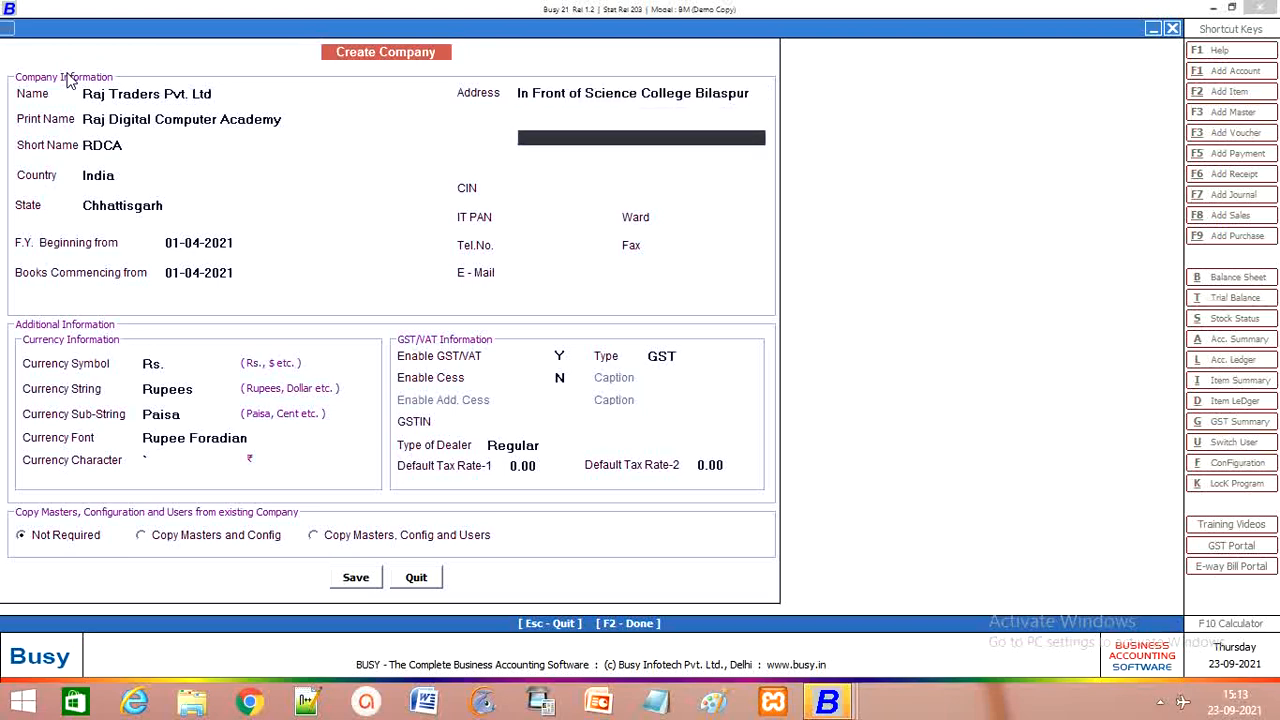
key(Return)
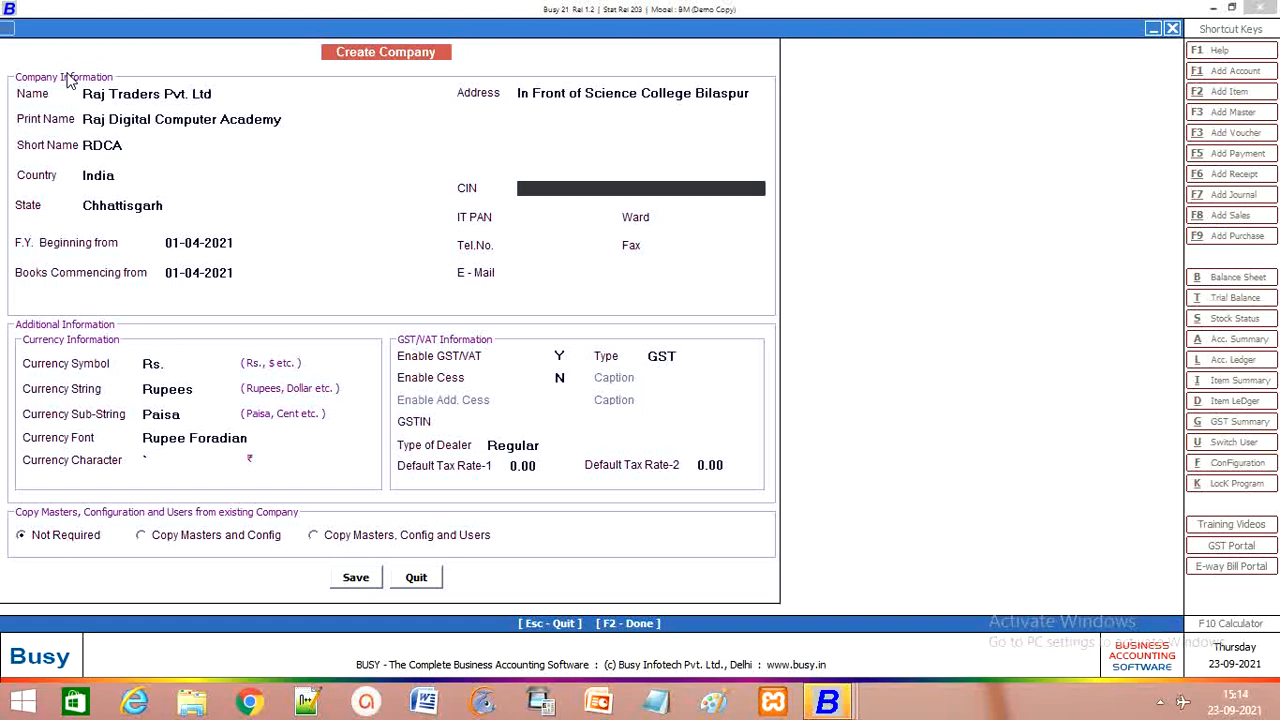
Step: Enter ward 55 and the company's e-mail address, leaving CIN, PAN, phone and fax blank
key(Return)
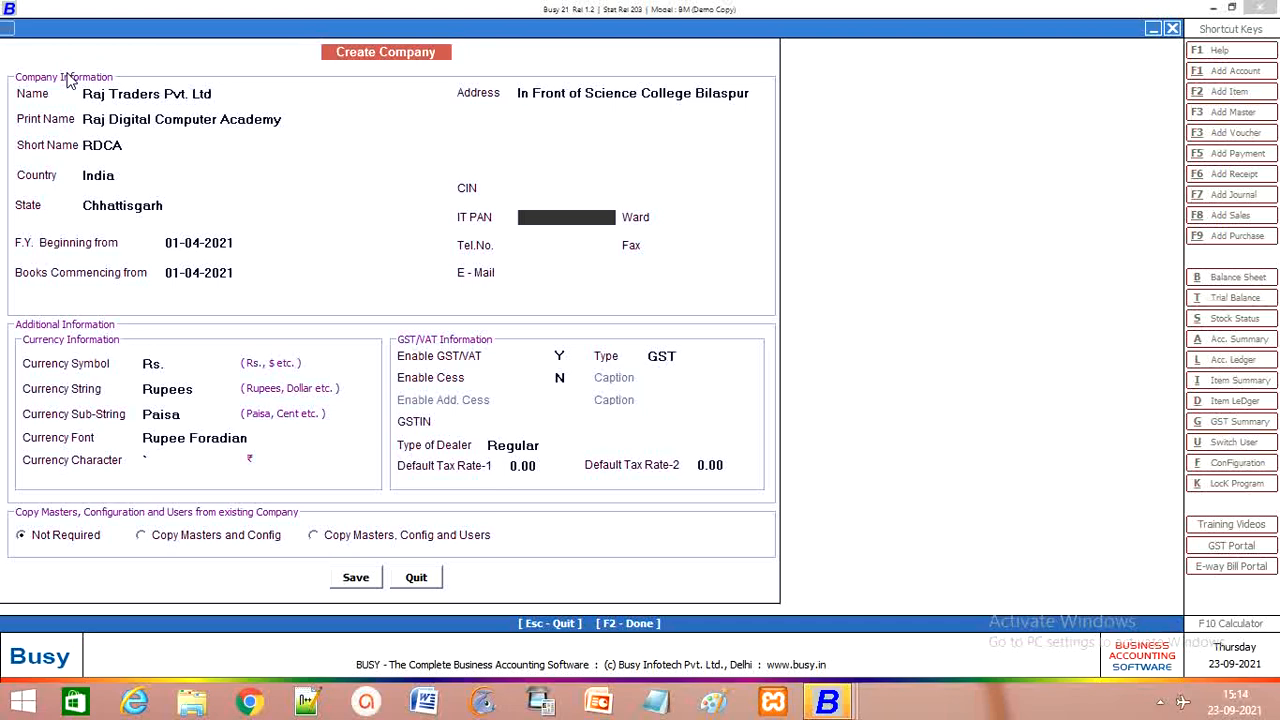
key(Return)
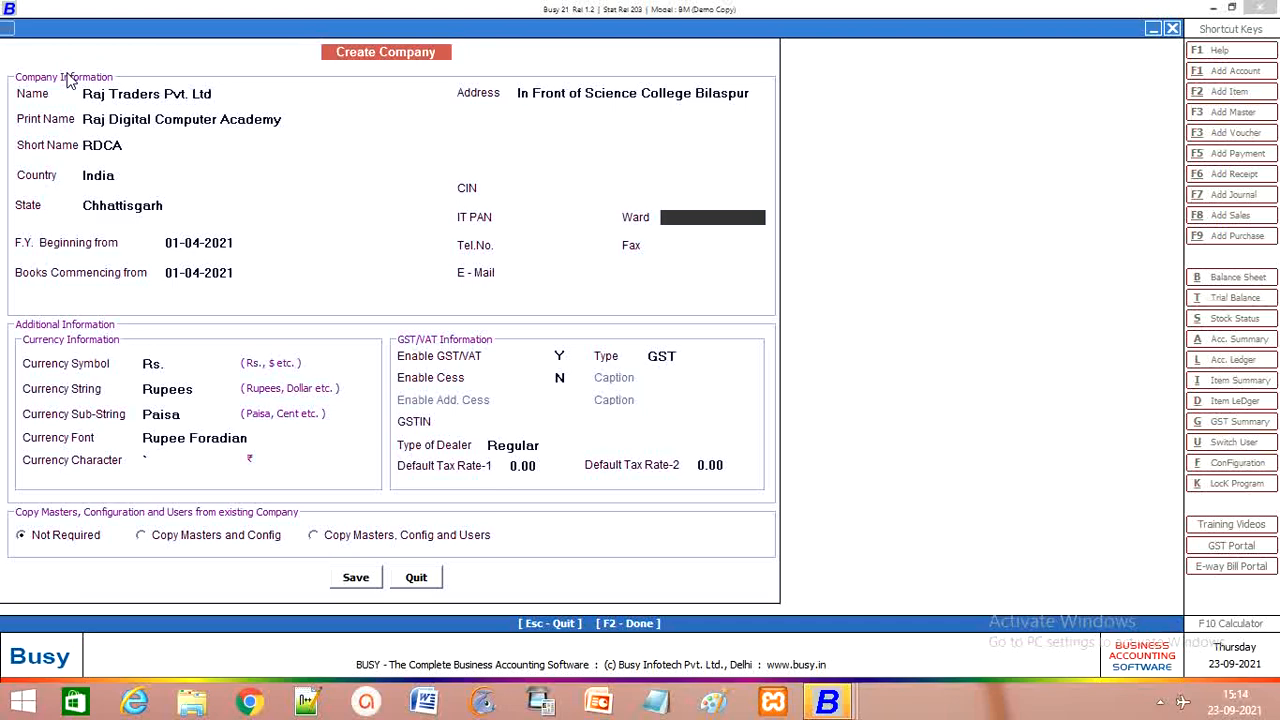
text(55)
key(Return)
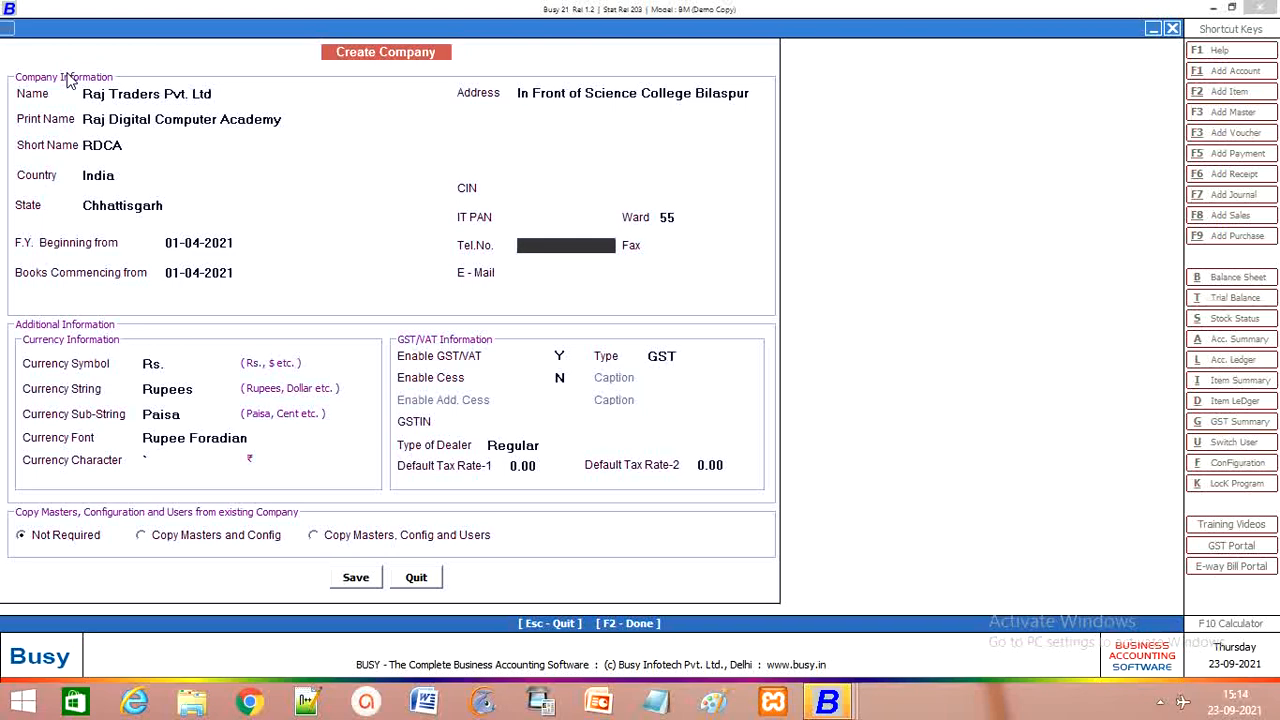
key(Return)
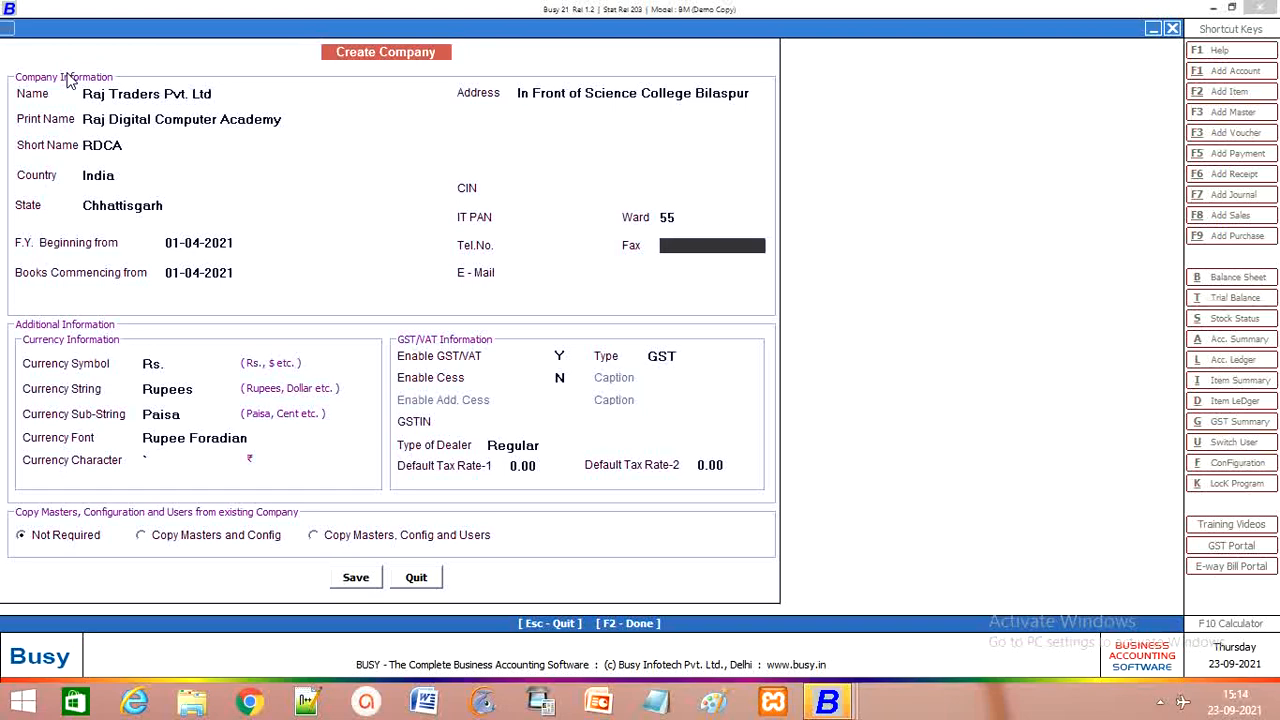
key(Return)
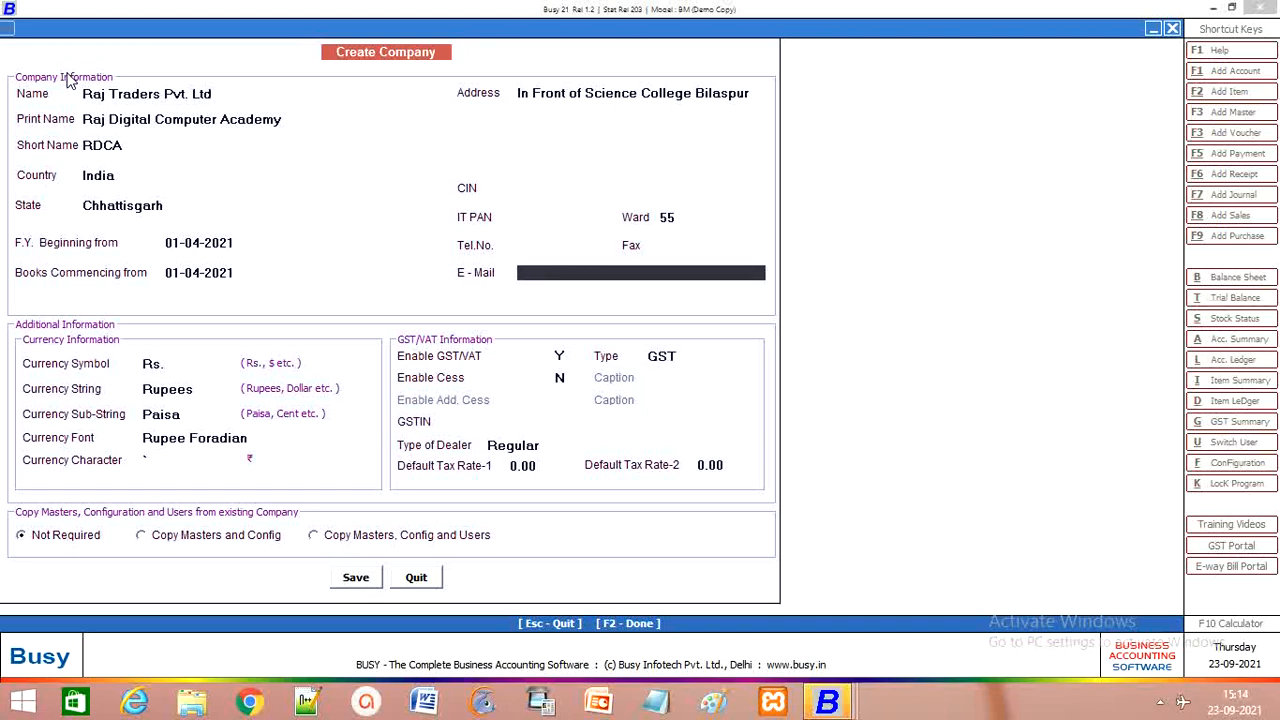
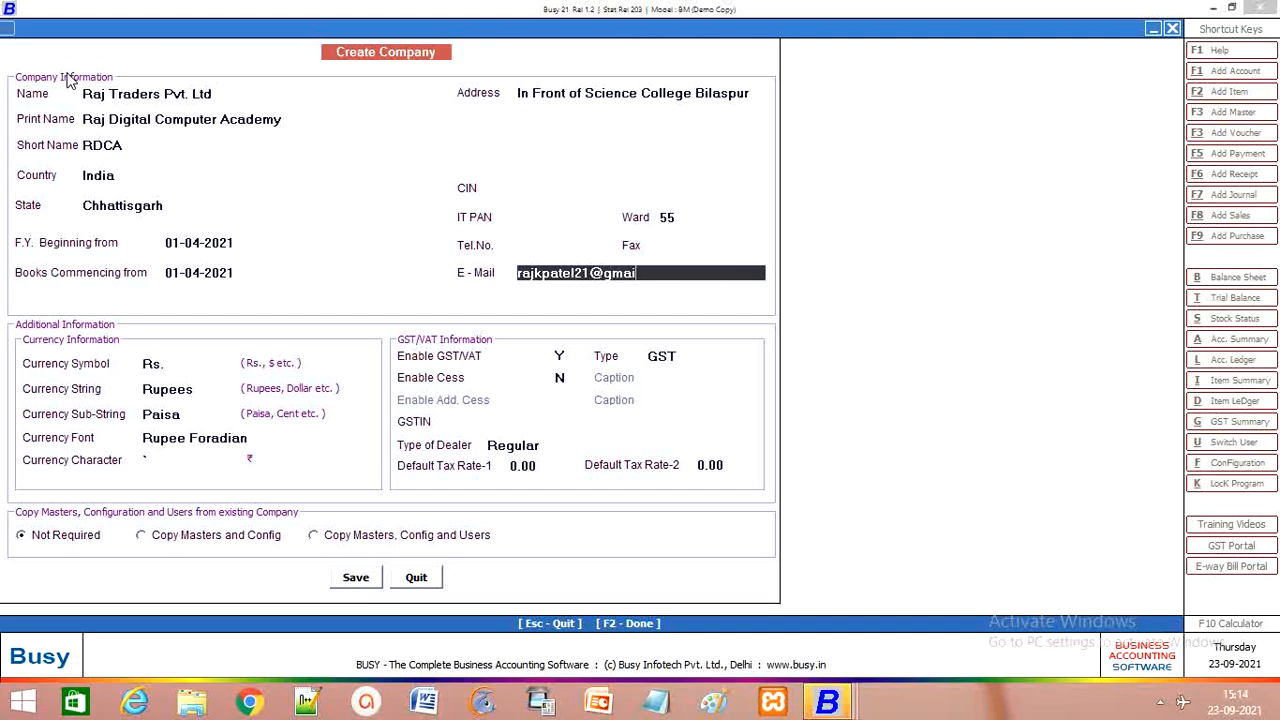
key(Return)
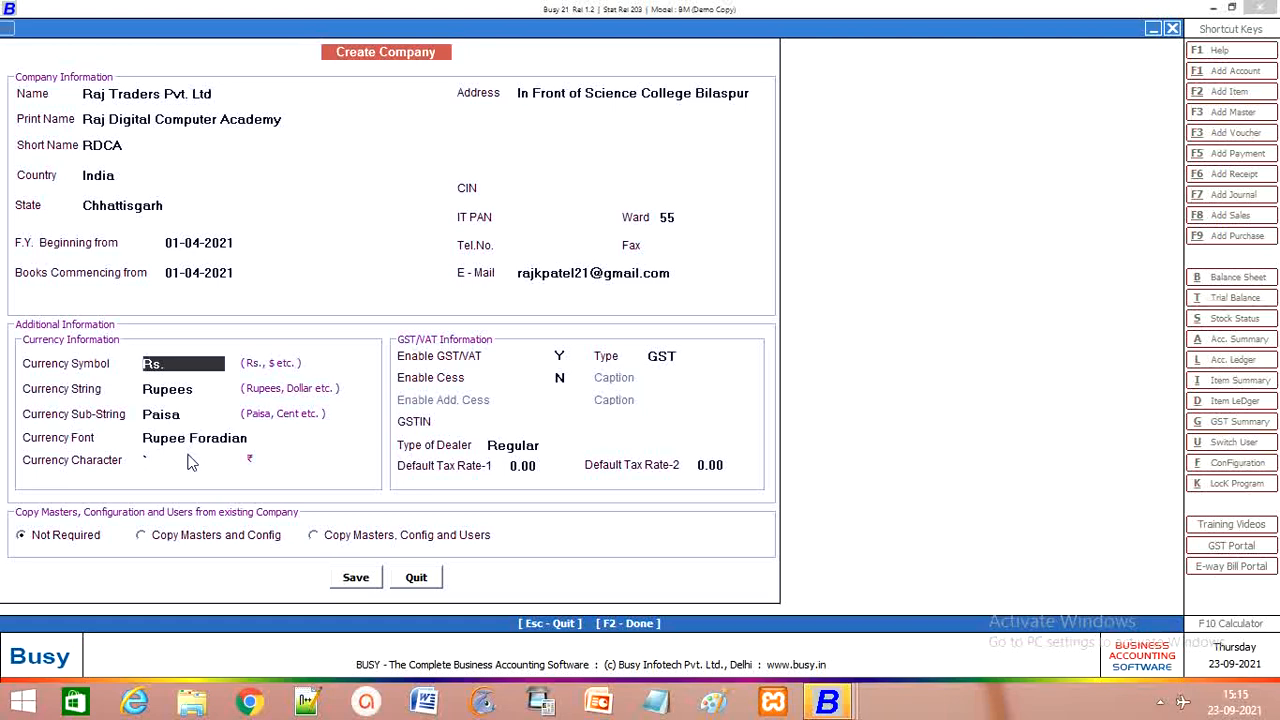
Step: Accept the default Rs. currency symbol, names and Rupee Foradian font
key(Return)
key(Return)
key(Return)
key(Return)
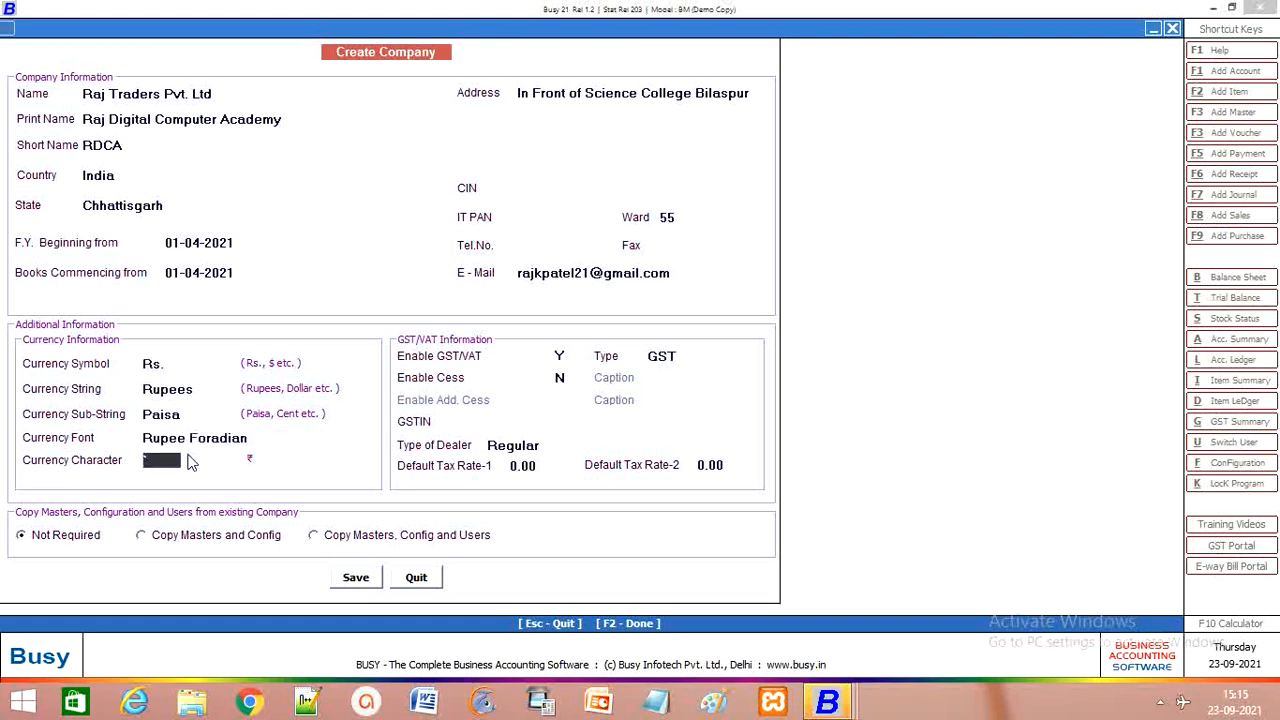
key(Return)
key(Return)
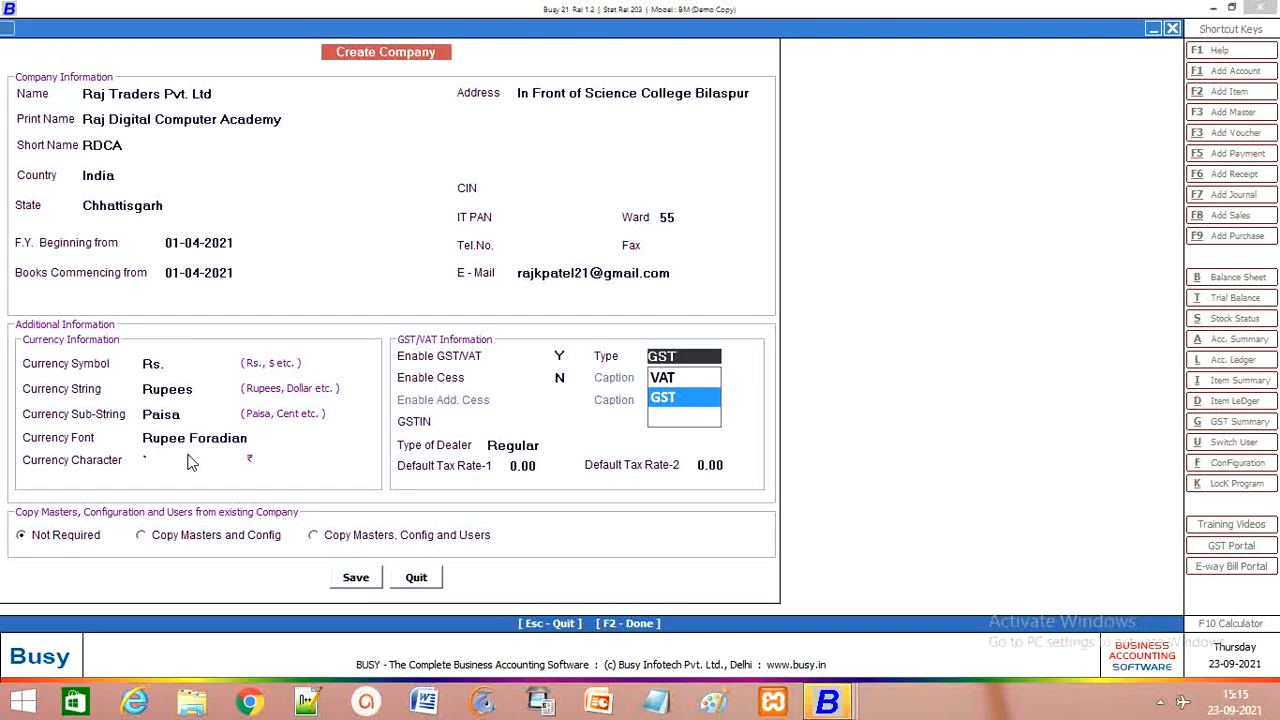
Step: Choose GST with cess off, enter the company's GSTIN, keep Regular dealer and 0.00 tax rates
key(Return)
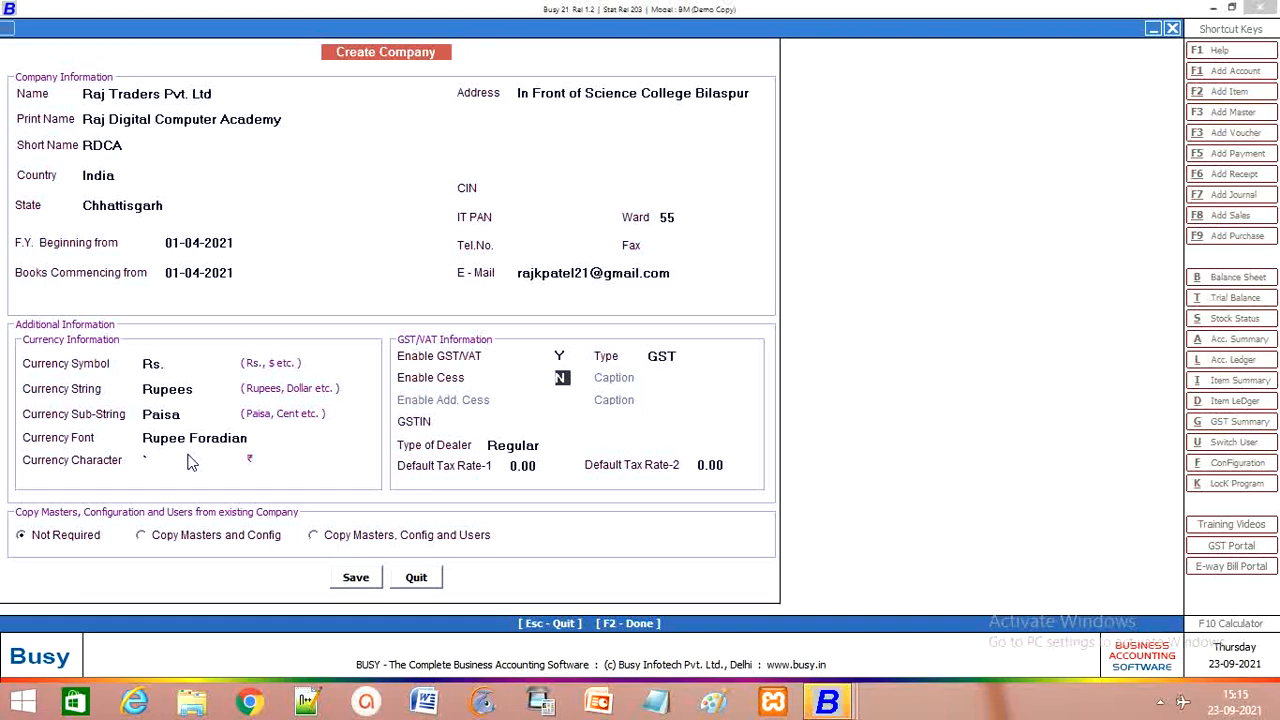
key(Return)
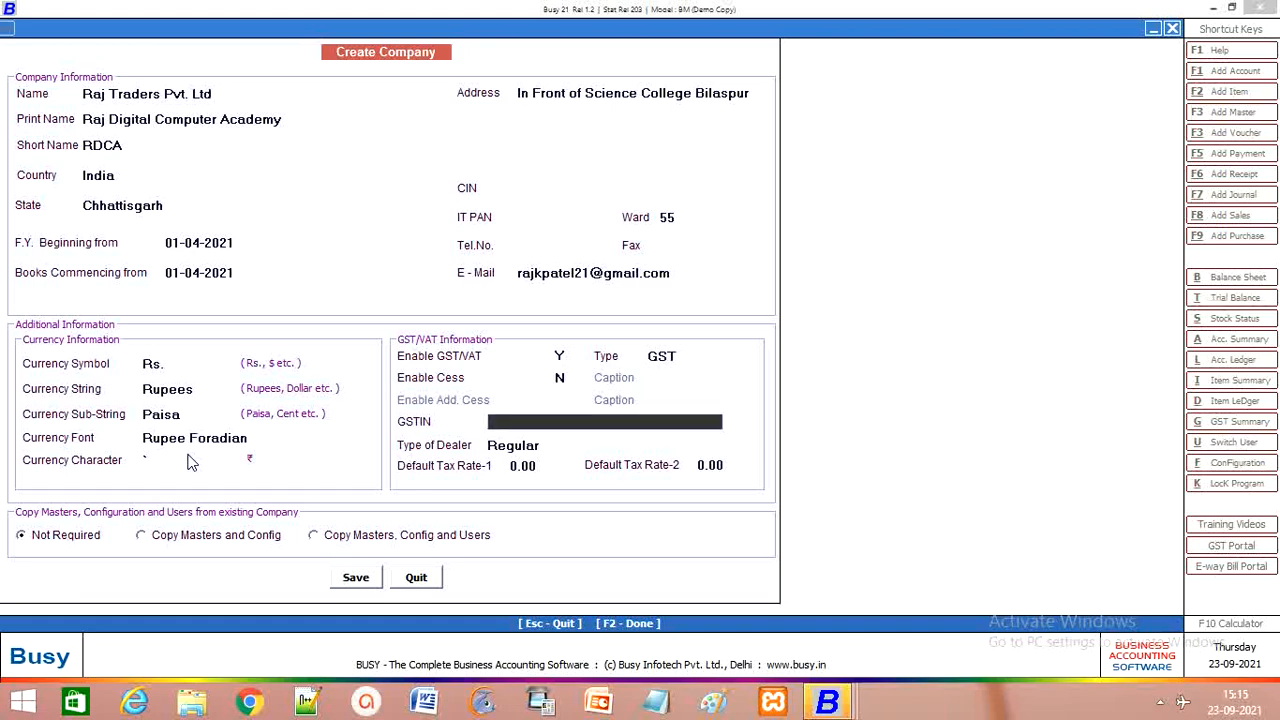
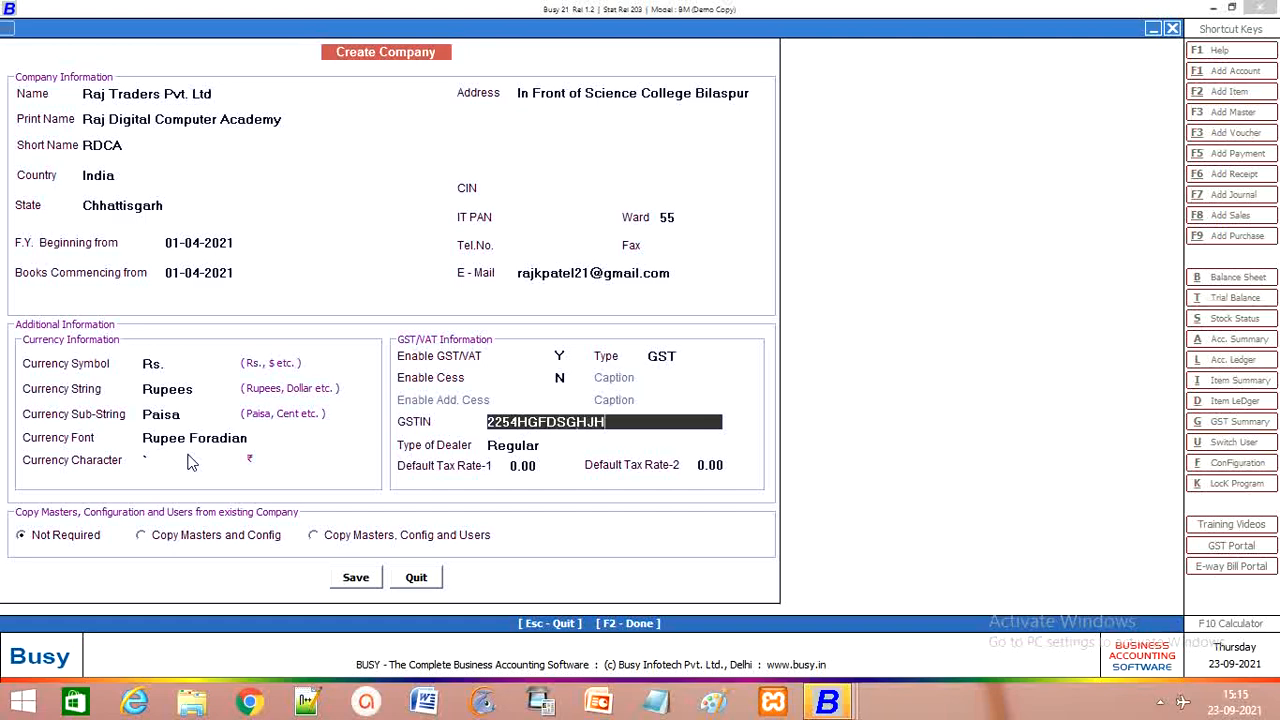
key(Return)
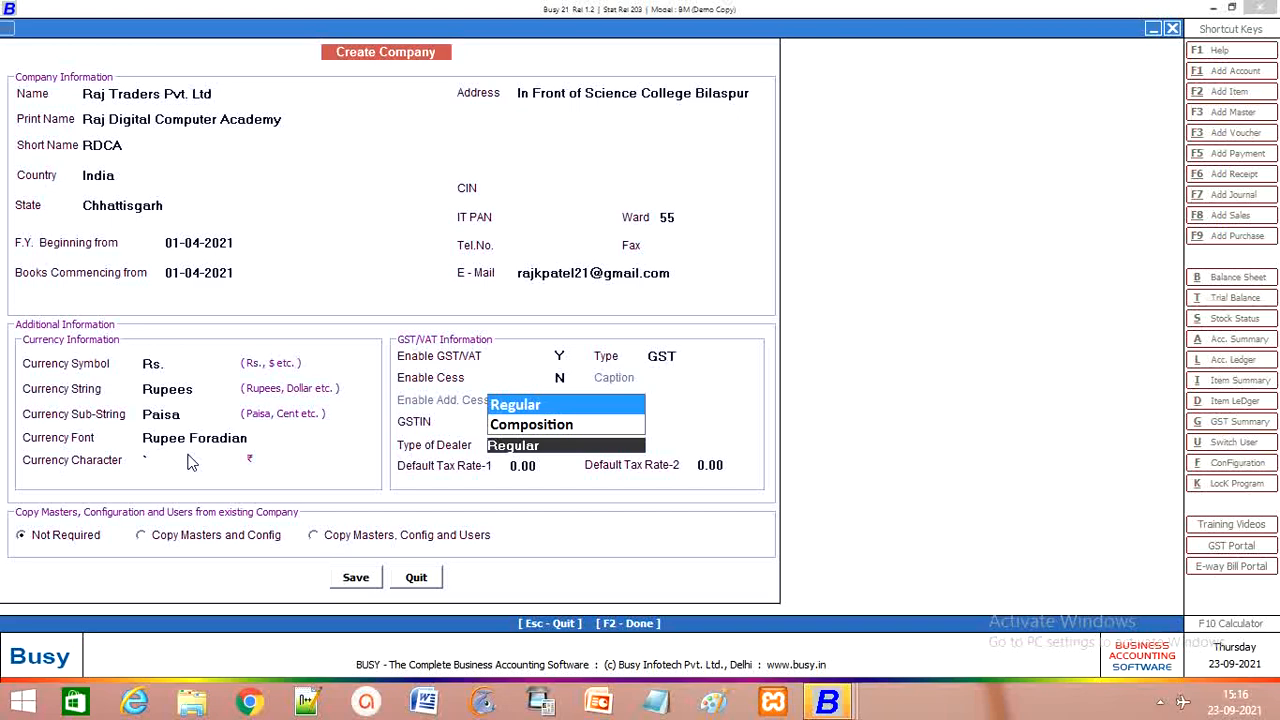
key(Return)
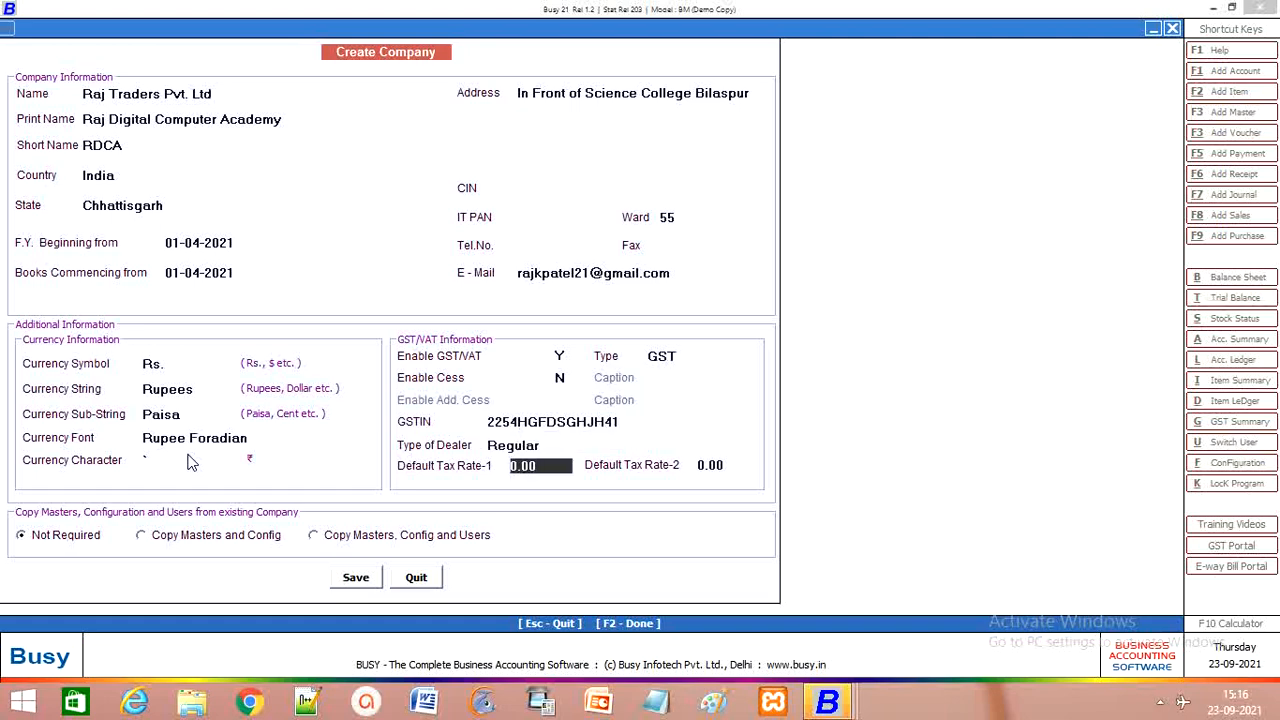
key(Return)
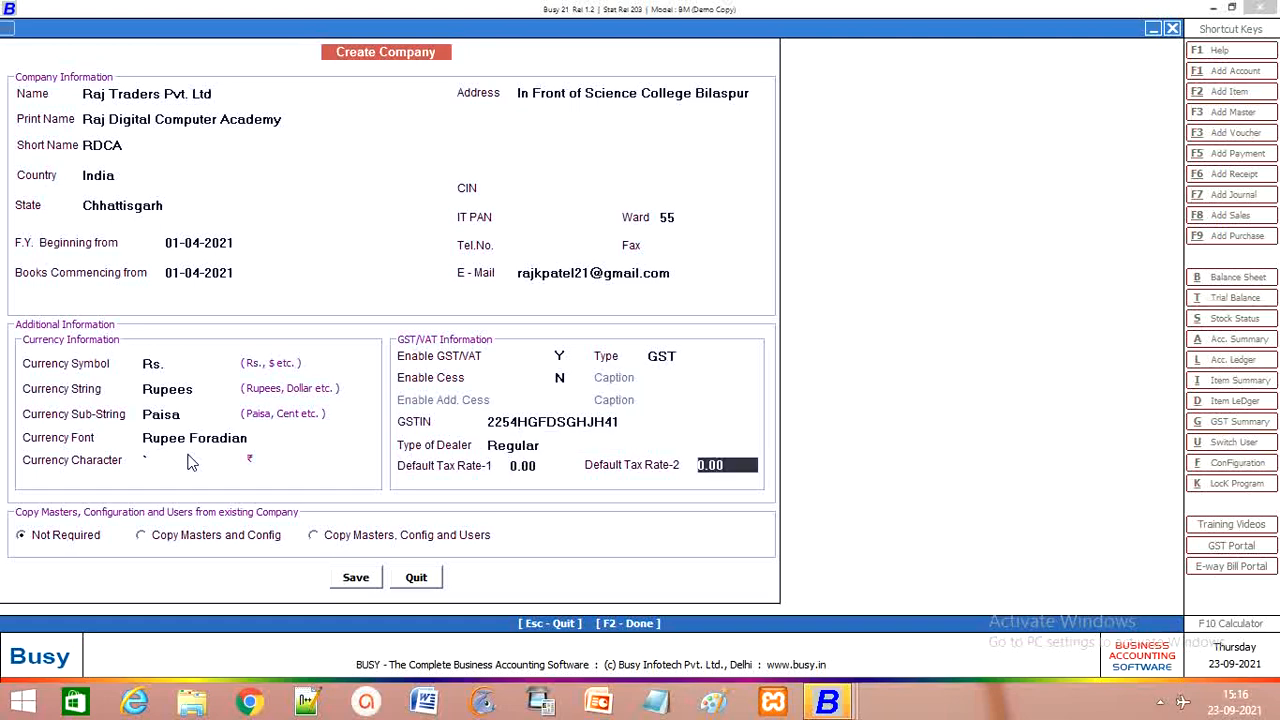
key(Return)
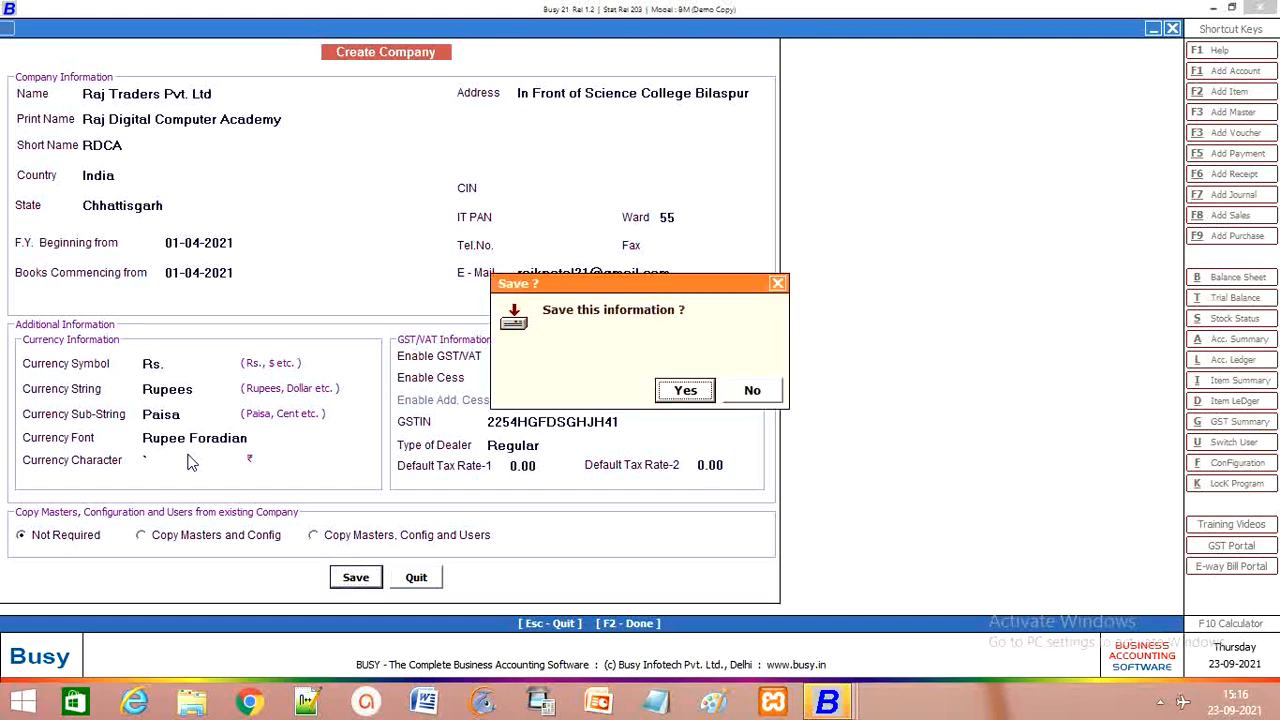
Step: Confirm saving the Raj Traders Pvt. Ltd company details
click(684, 396)
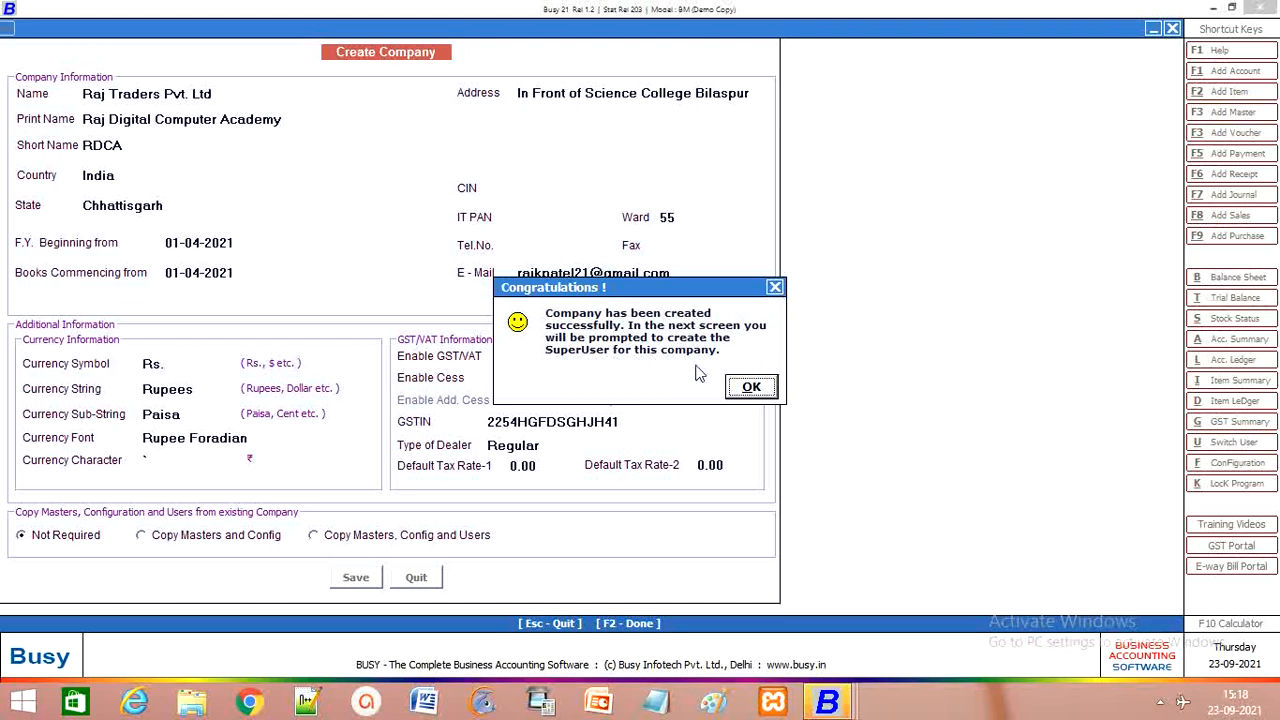
Step: Acknowledge the company creation and save a superuser with authentication required and a confirmed password
click(749, 392)
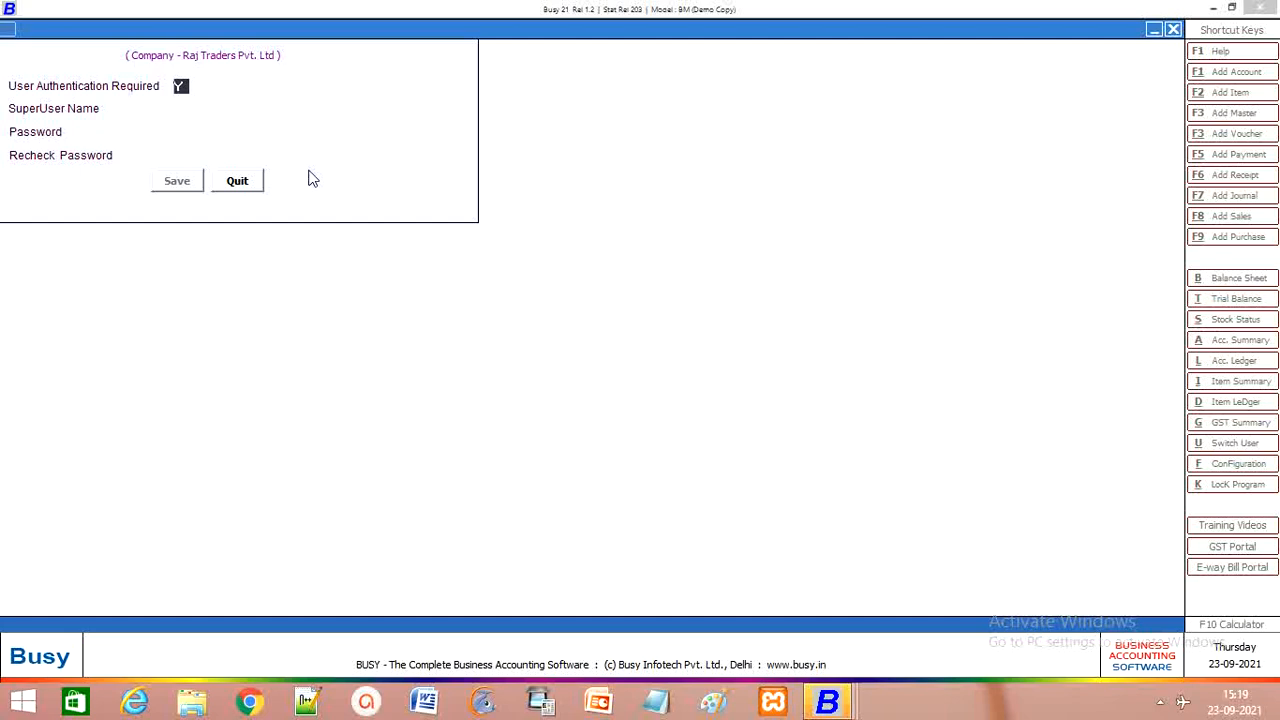
key(Return)
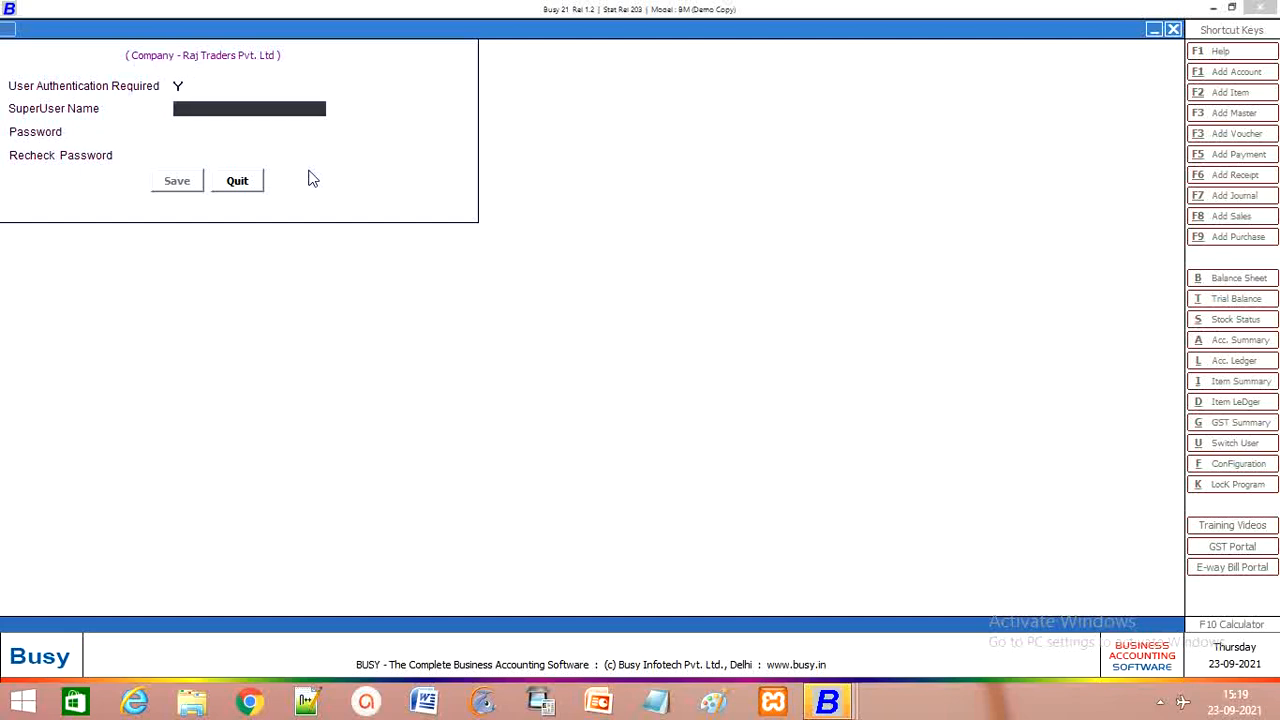
text(r)
key(Return)
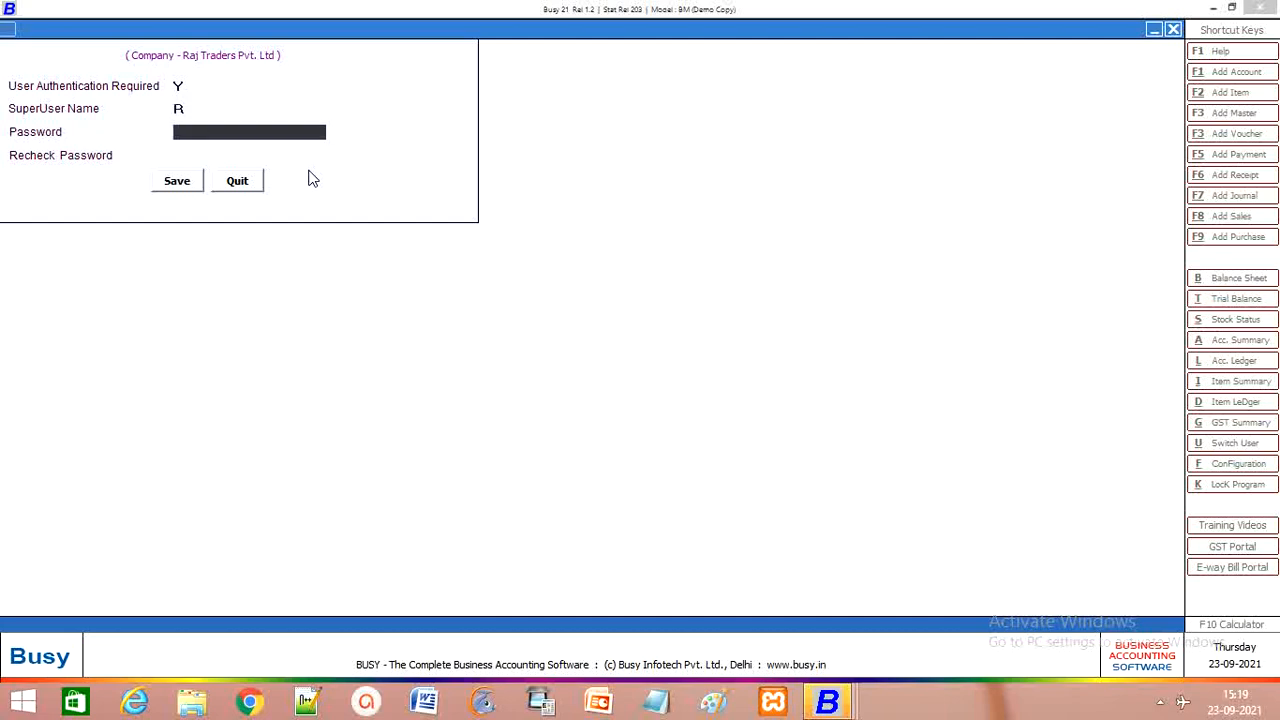
text(1)
key(Return)
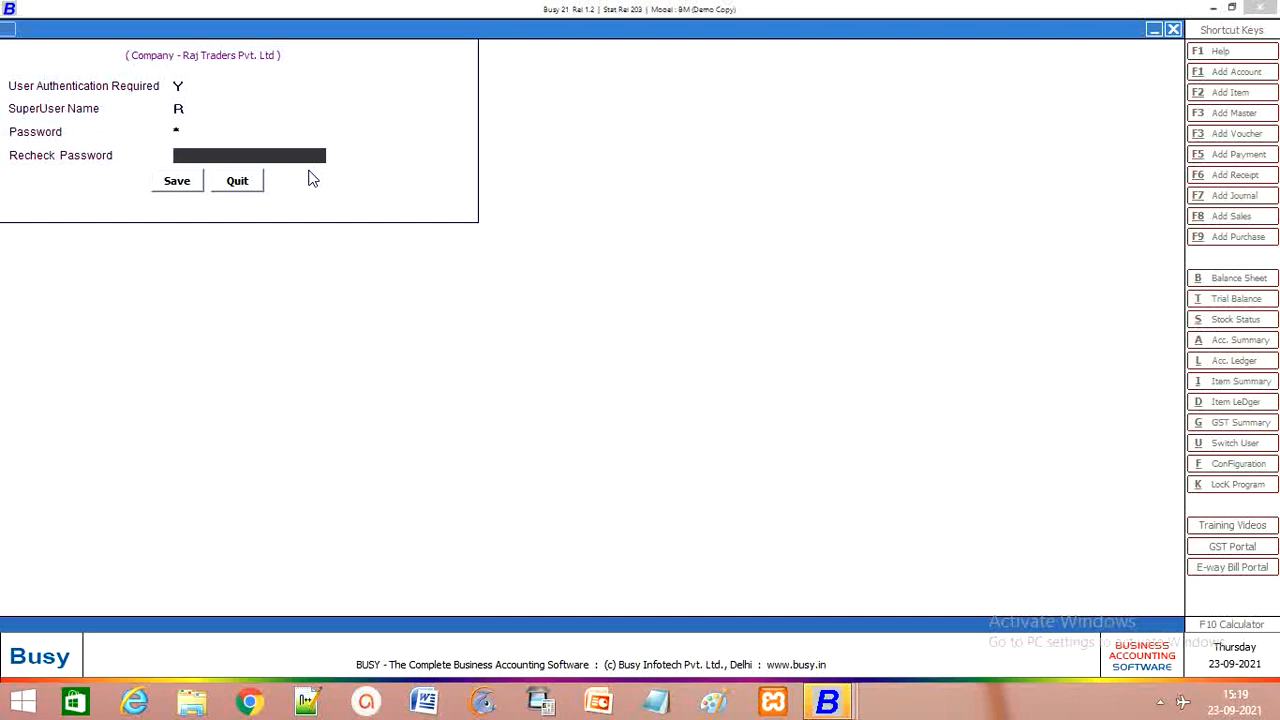
text(1)
key(Return)
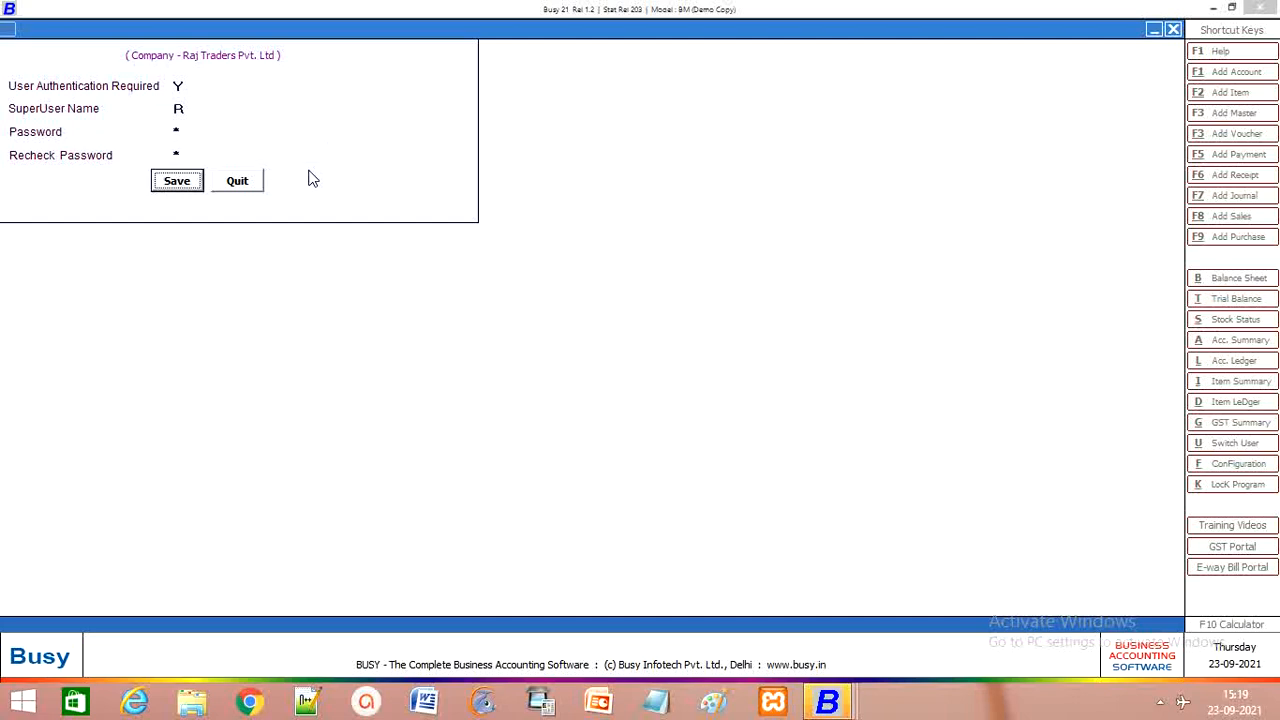
key(Return)
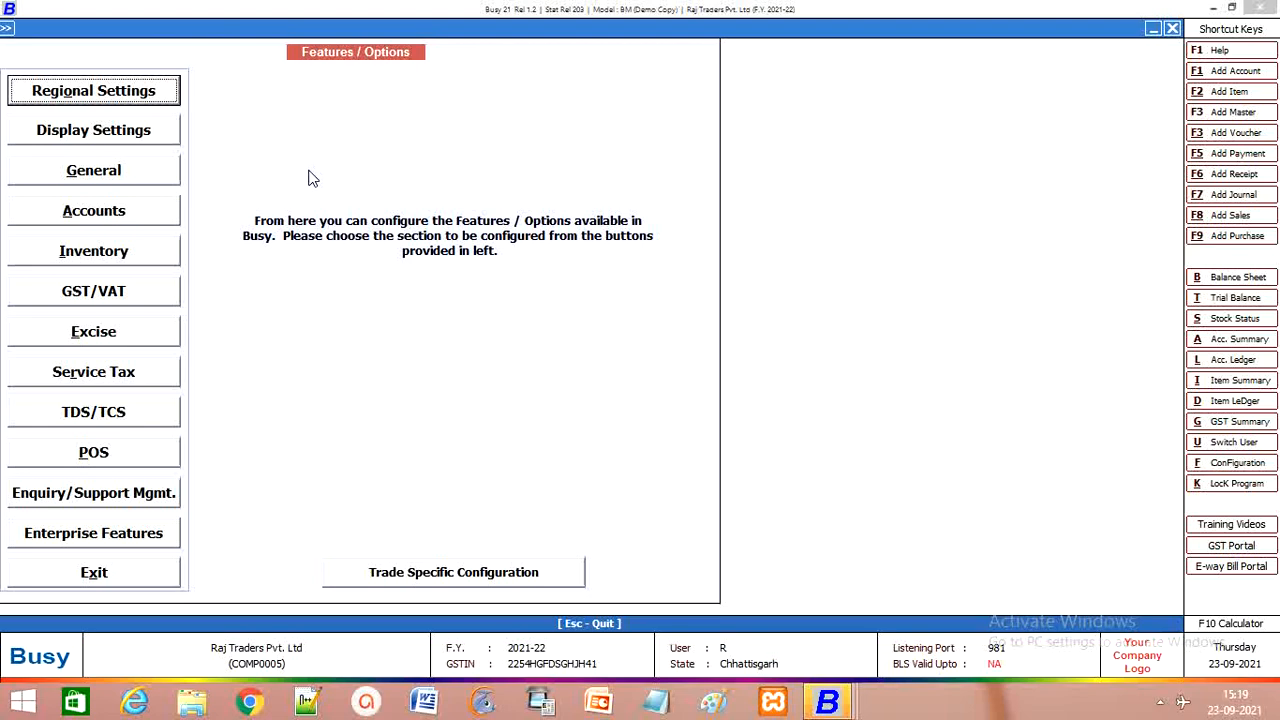
Step: Exit Features / Options to the main menu and open the Transactions menu
key(Escape)
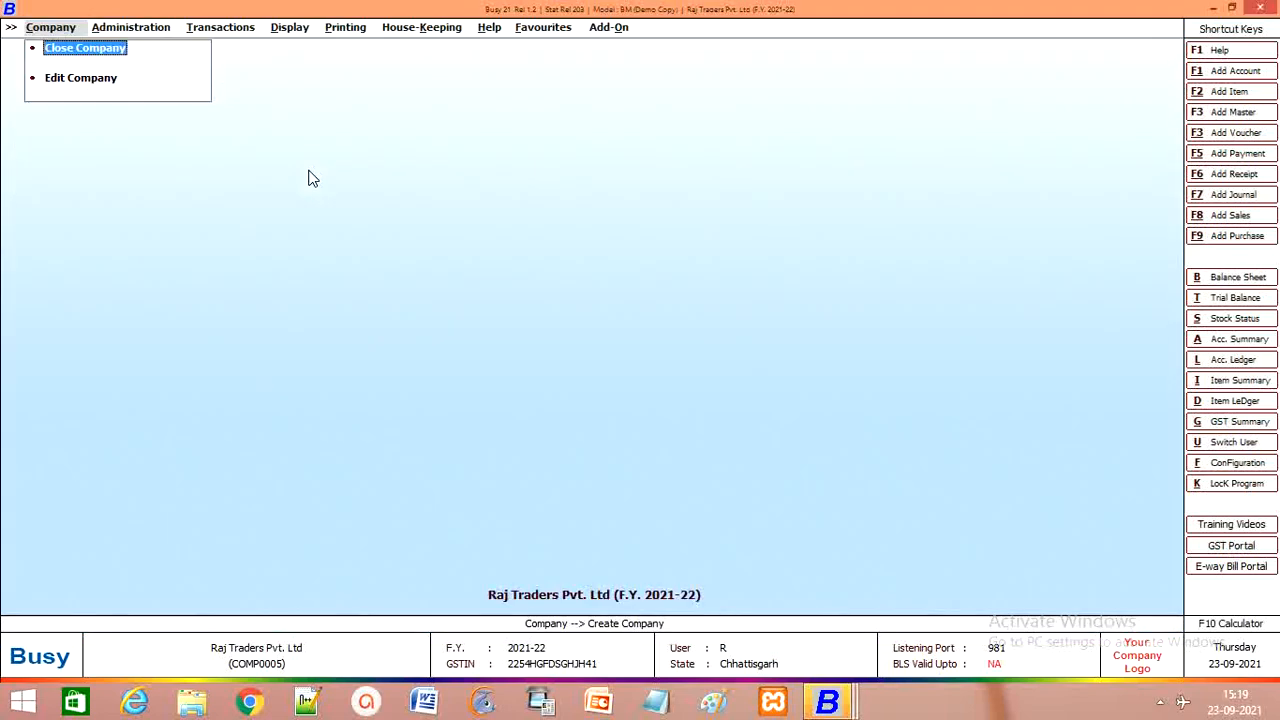
click(212, 29)
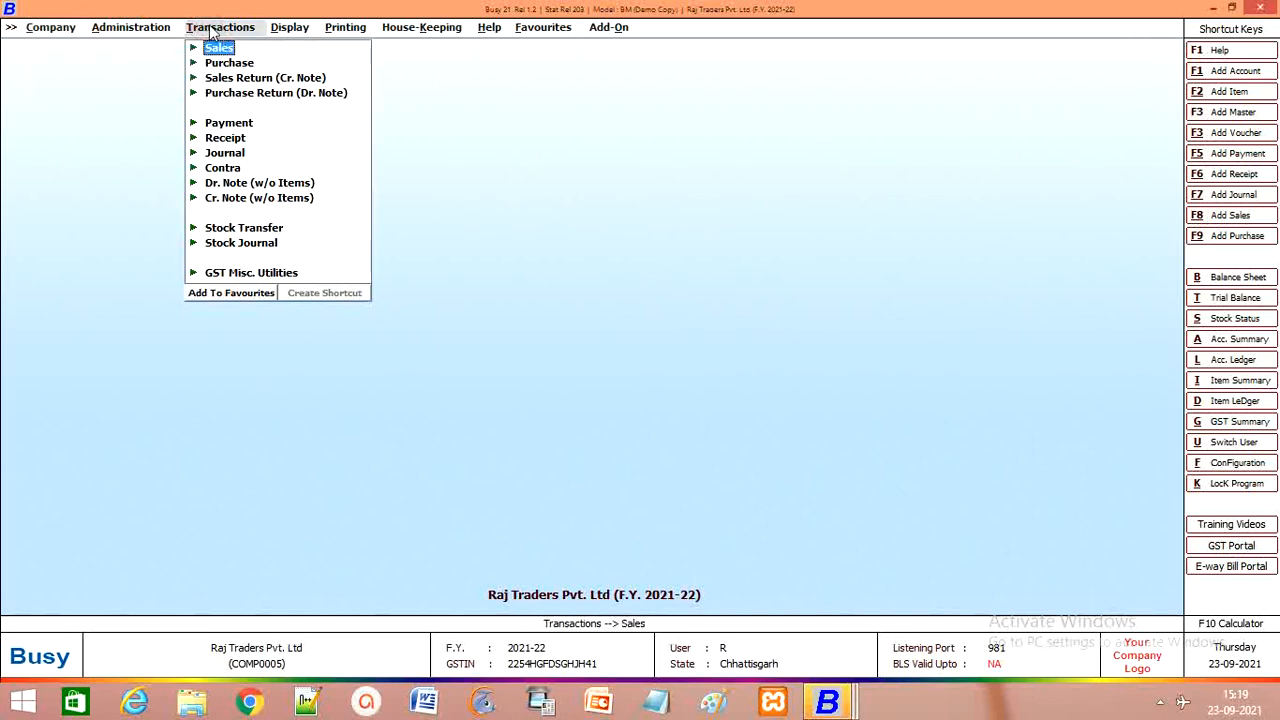